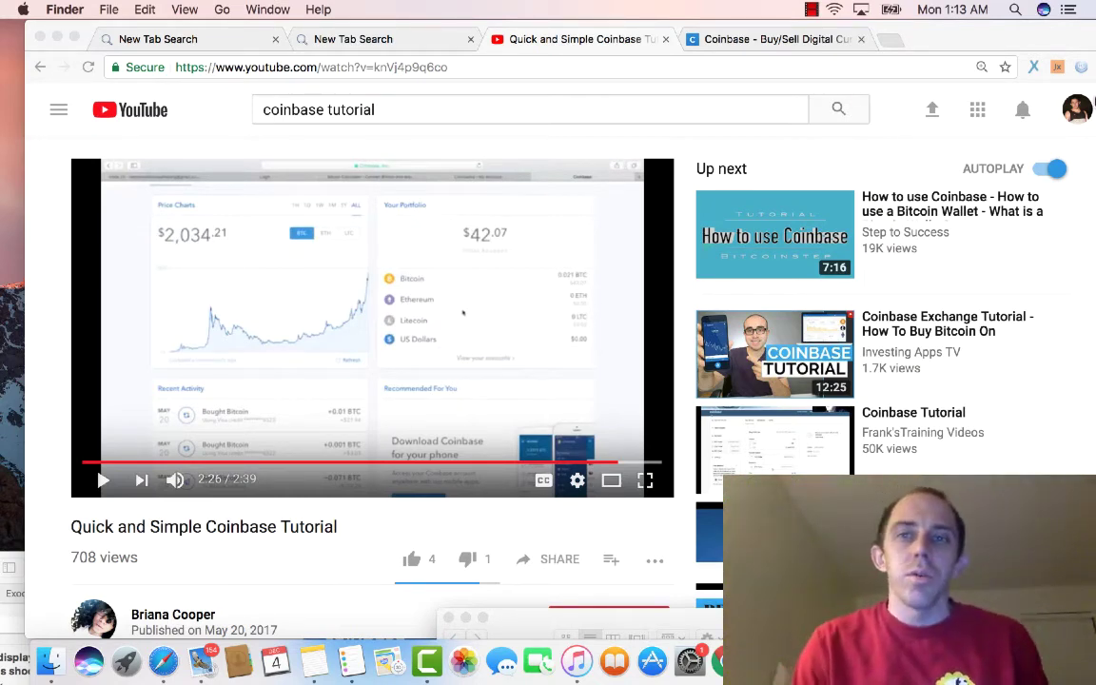
# Step: Switch from the YouTube tutorial to the Coinbase sign-in tab in Chrome
pyautogui.click(778, 43)
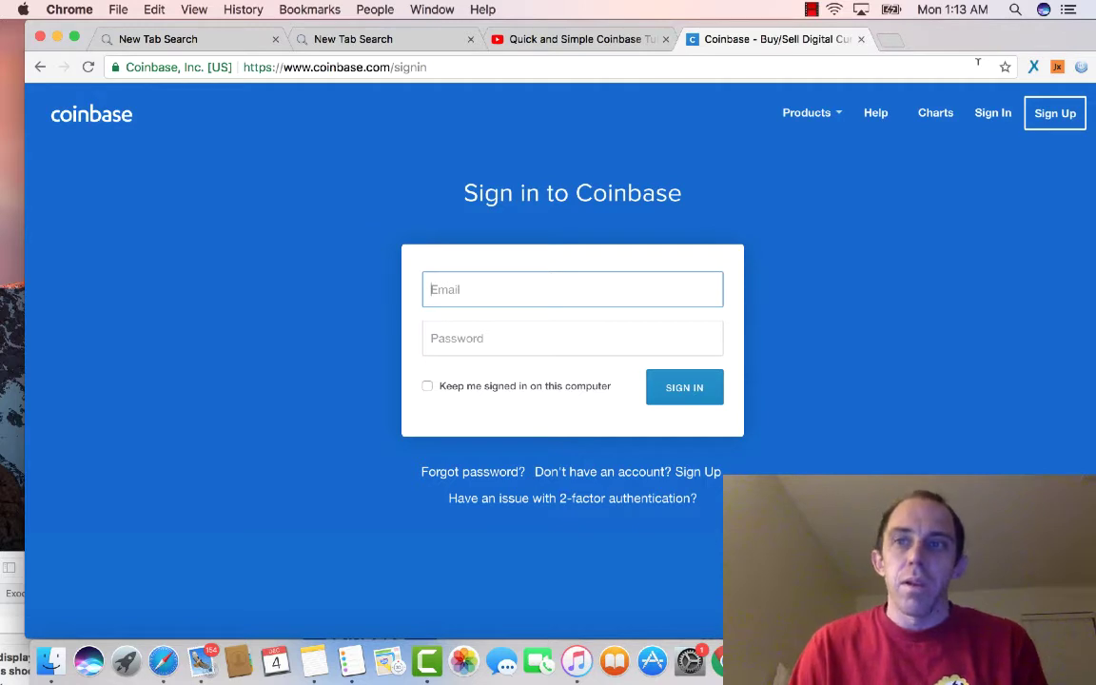
# Step: Highlight the coinbase.com domain in the browser's address bar
pyautogui.click(366, 67)
pyautogui.click(322, 67)
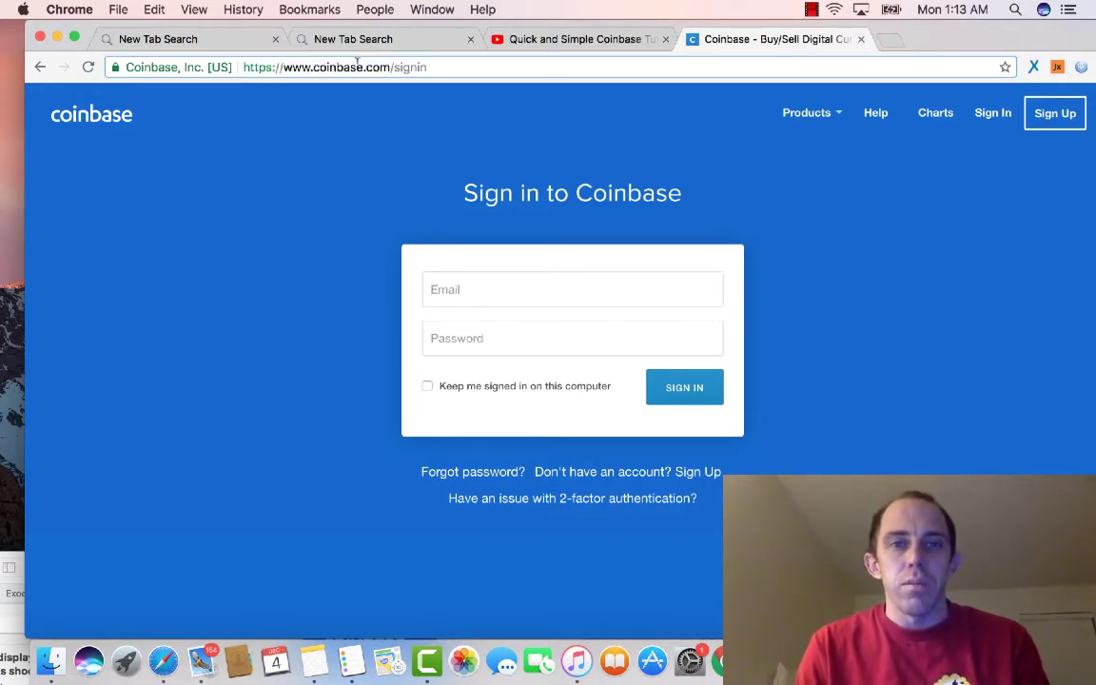
pyautogui.moveTo(390, 67); pyautogui.dragTo(283, 66)
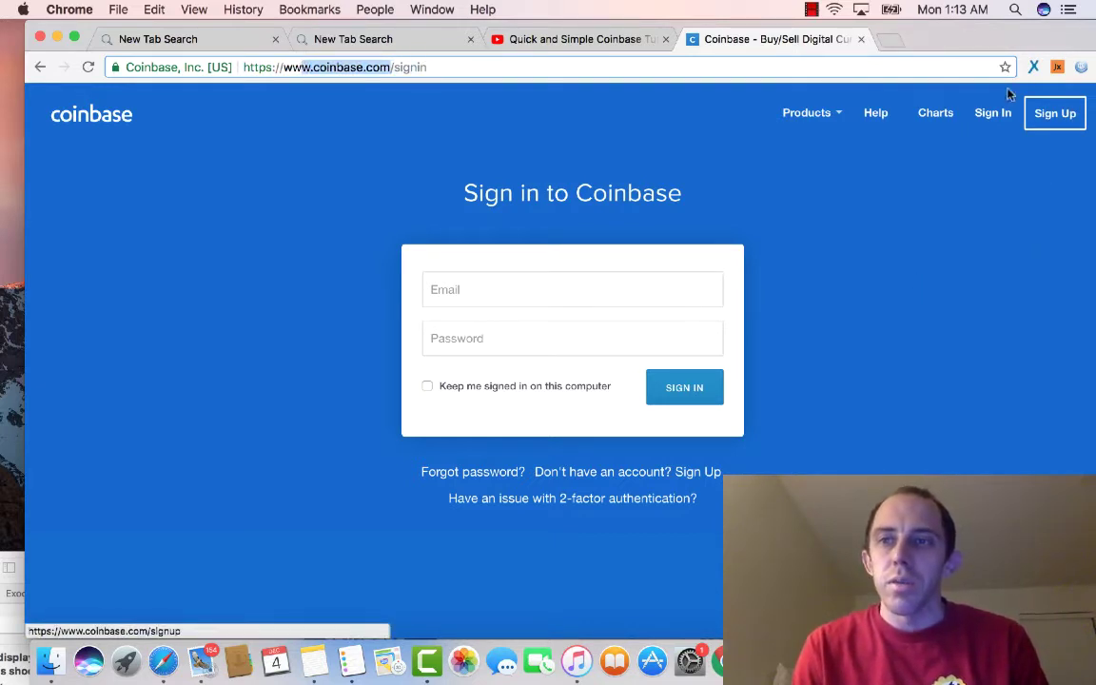
# Step: Fill the sign-up form with first name, last name, e-mail and password, certifying age and passing reCAPTCHA
pyautogui.click(1056, 125)
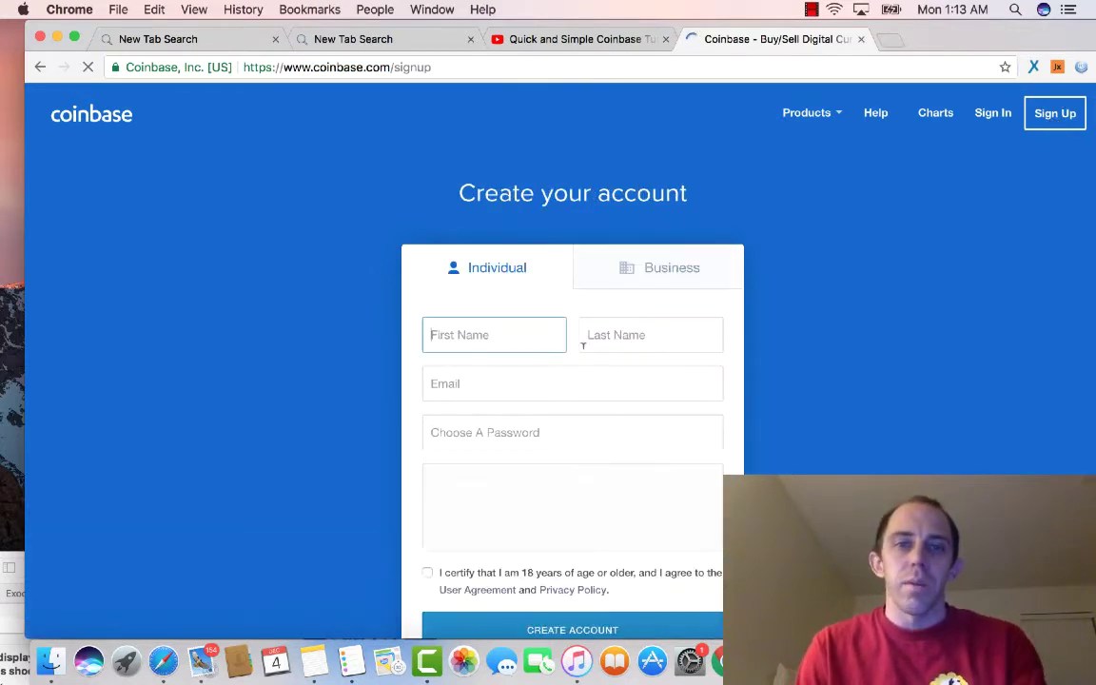
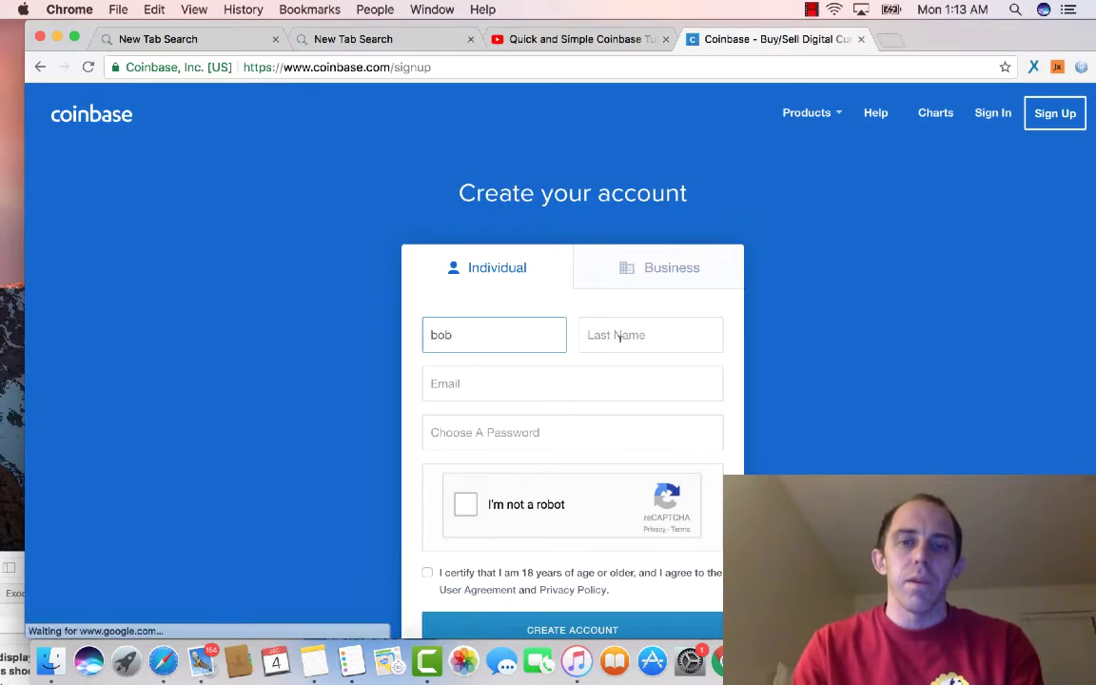
pyautogui.click(619, 338)
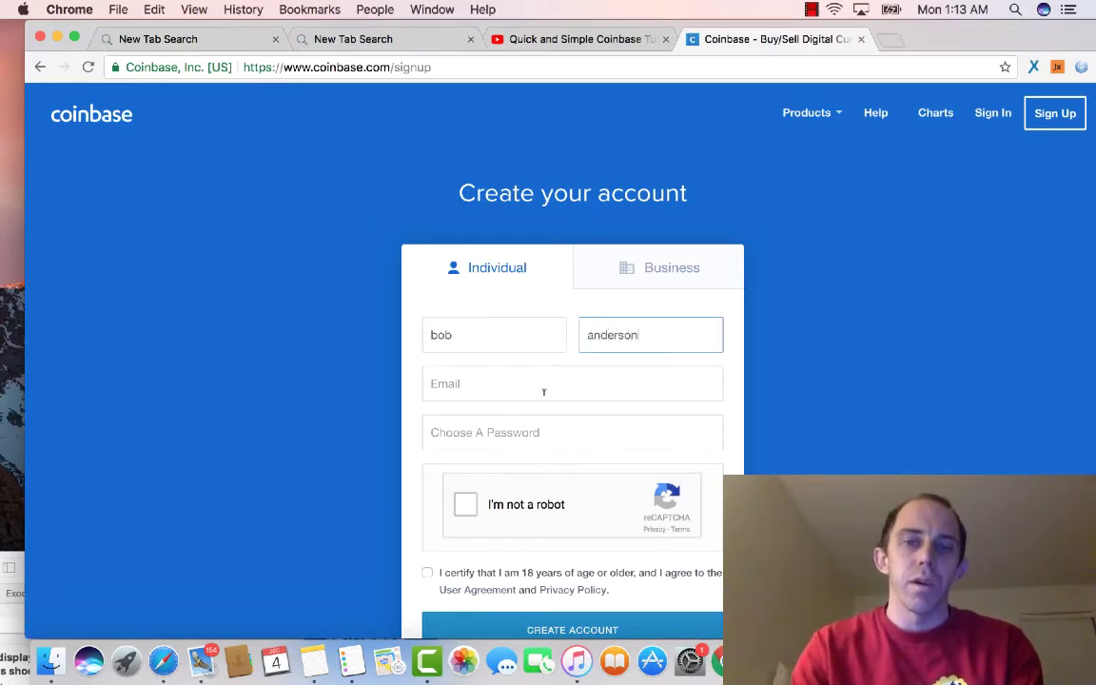
pyautogui.click(543, 391)
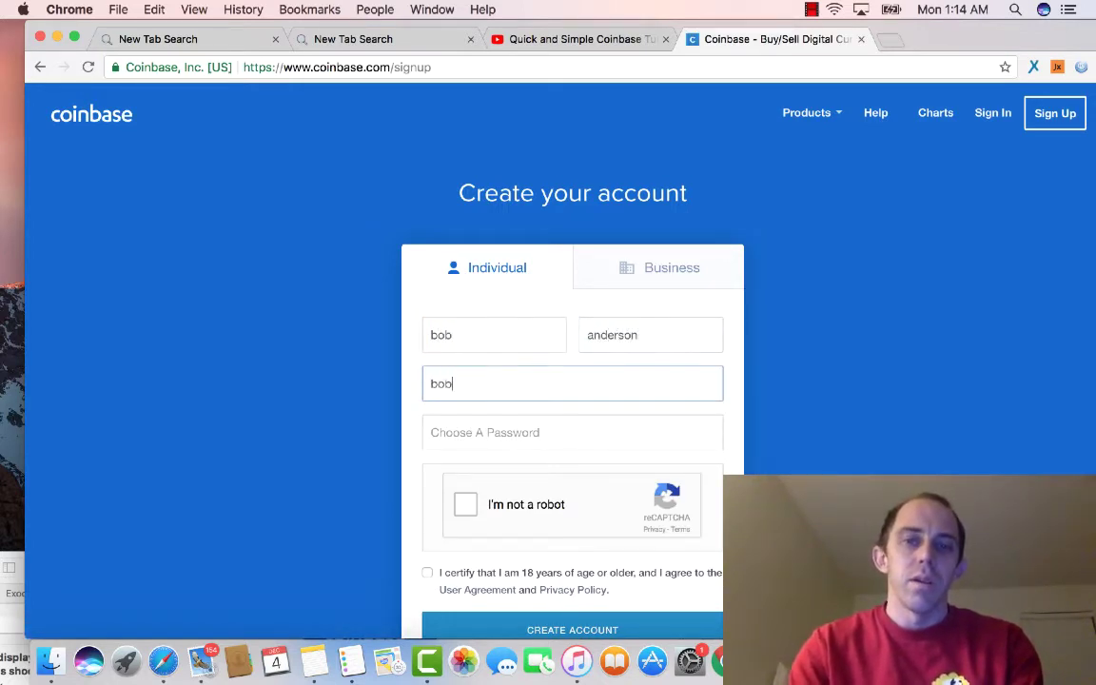
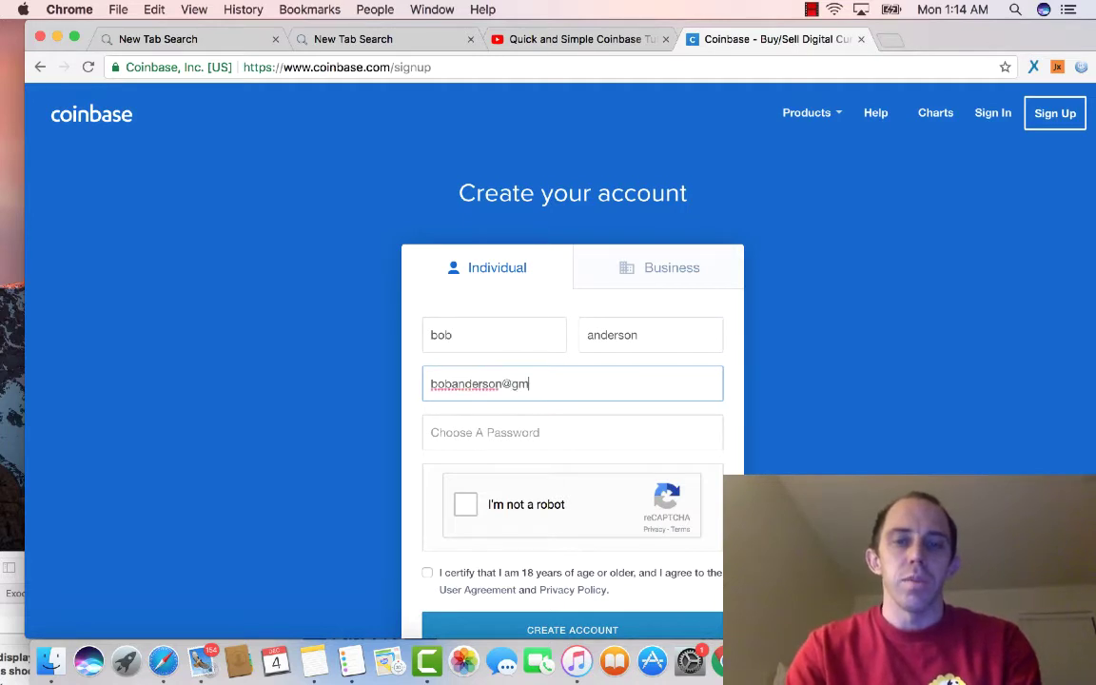
pyautogui.press('Tab')
pyautogui.write('******')
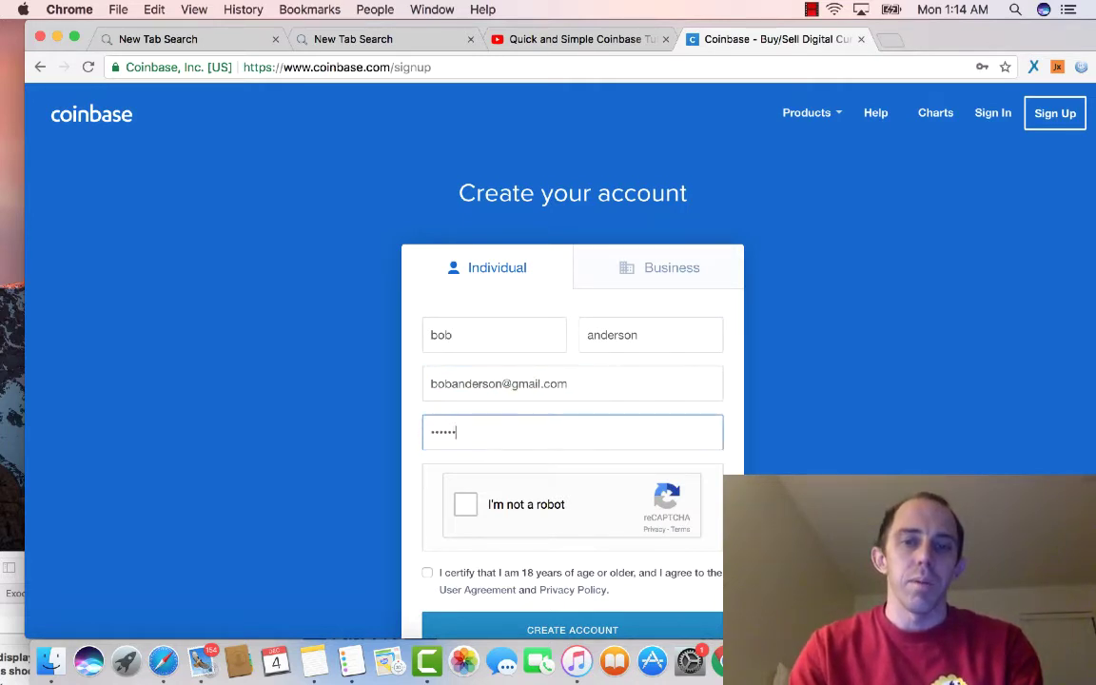
pyautogui.write('***')
pyautogui.click(427, 571)
pyautogui.click(539, 532)
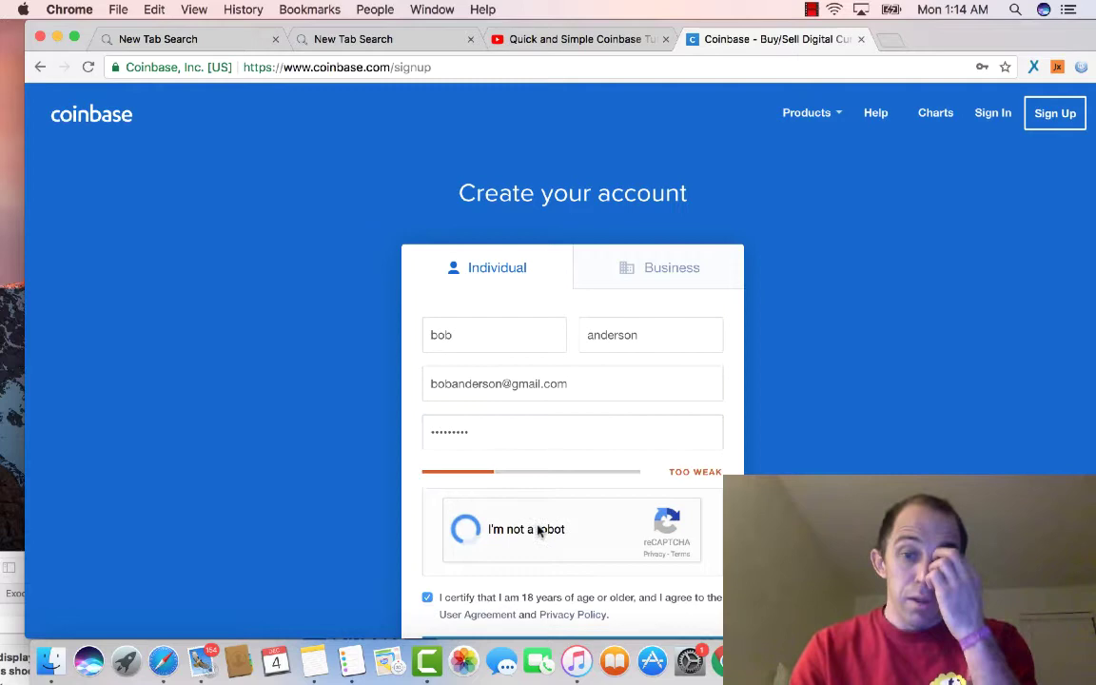
# Step: Move the Chrome window down to uncover the screenshot file on the desktop
pyautogui.scroll(-3, 523, 480)
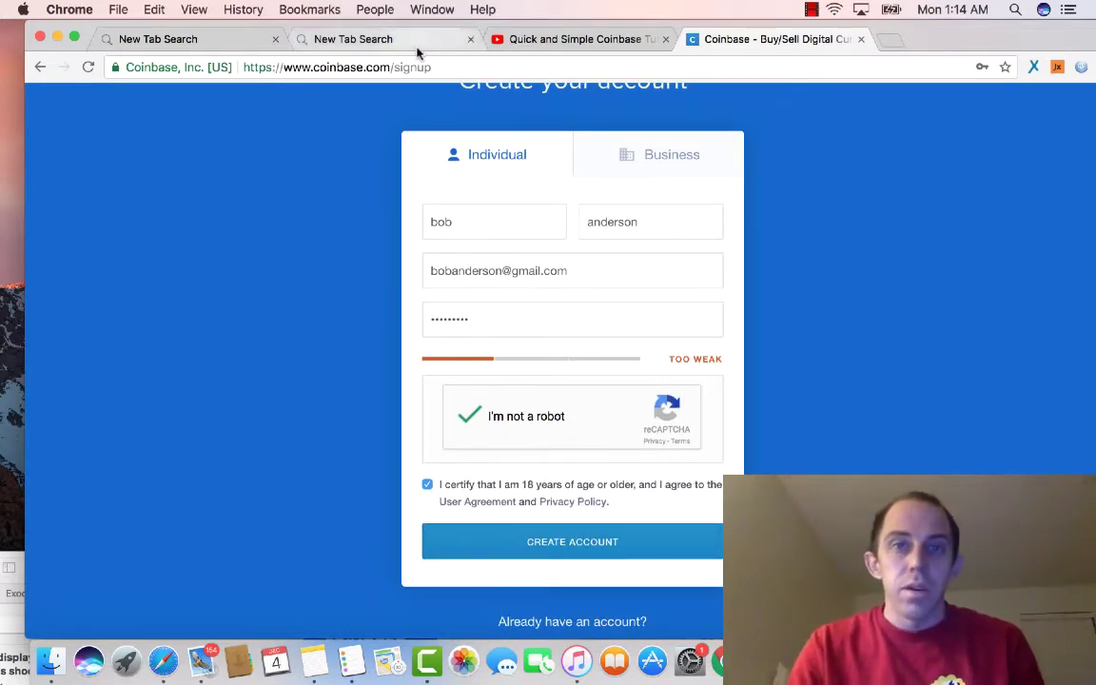
pyautogui.moveTo(929, 41); pyautogui.dragTo(865, 606)
pyautogui.moveTo(416, 525); pyautogui.dragTo(531, 403)
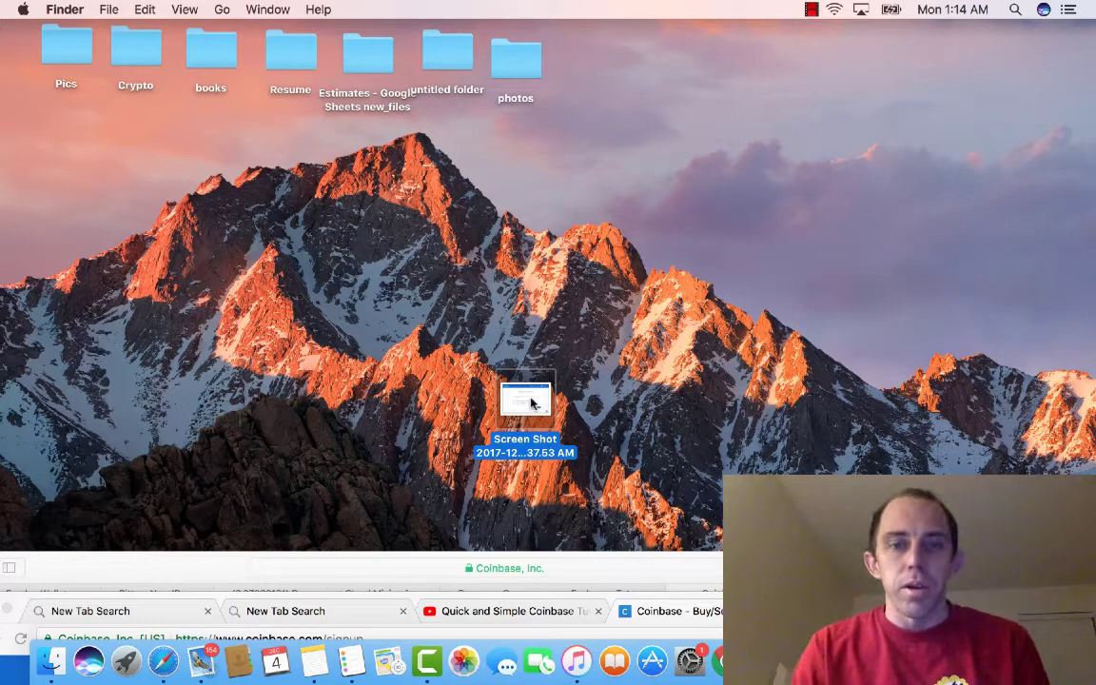
# Step: Open the SMS-verification screenshot in Preview, mark the code area, then move the window aside
pyautogui.doubleClick(531, 404)
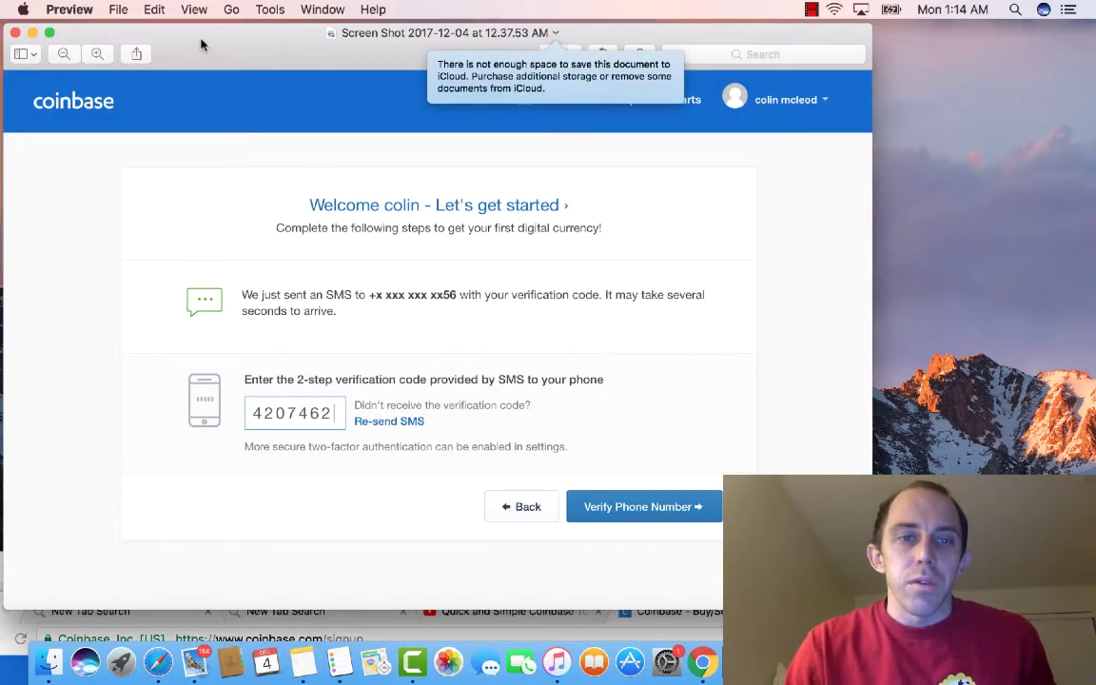
pyautogui.moveTo(203, 40); pyautogui.dragTo(301, 50)
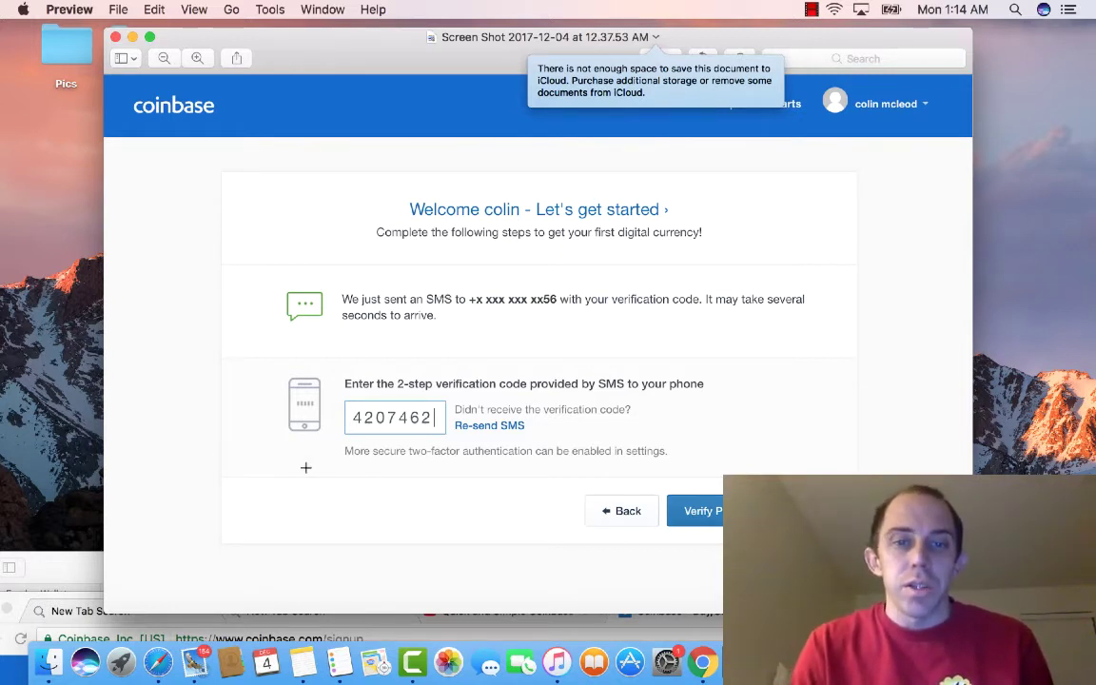
pyautogui.moveTo(359, 409); pyautogui.dragTo(385, 411)
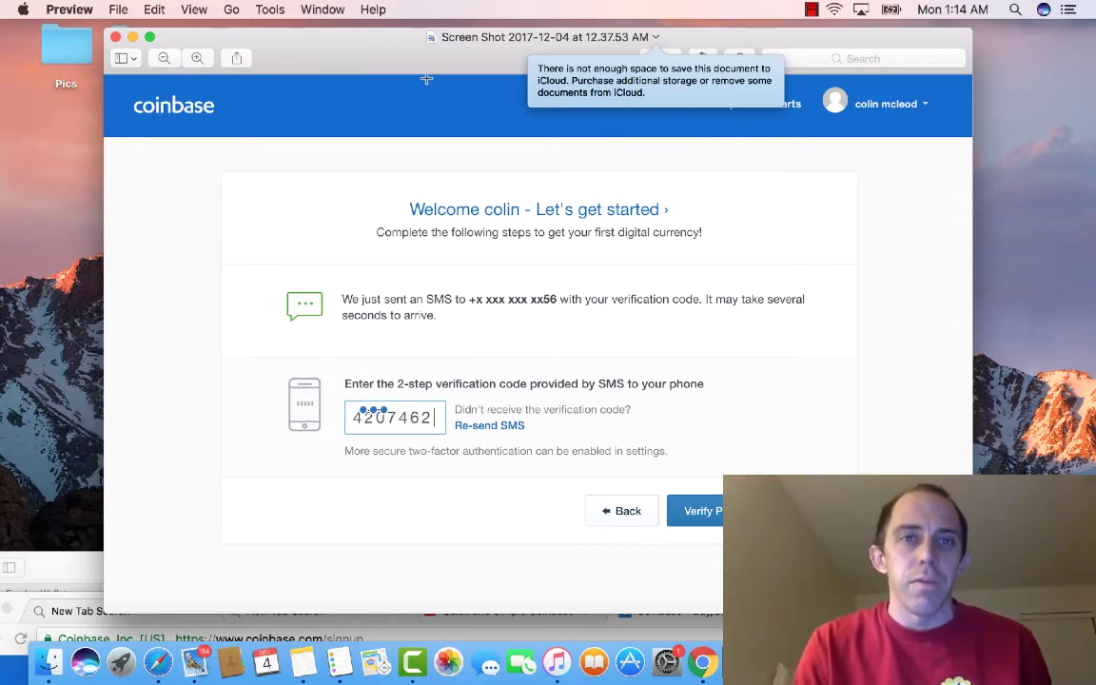
pyautogui.moveTo(374, 44); pyautogui.dragTo(858, 663)
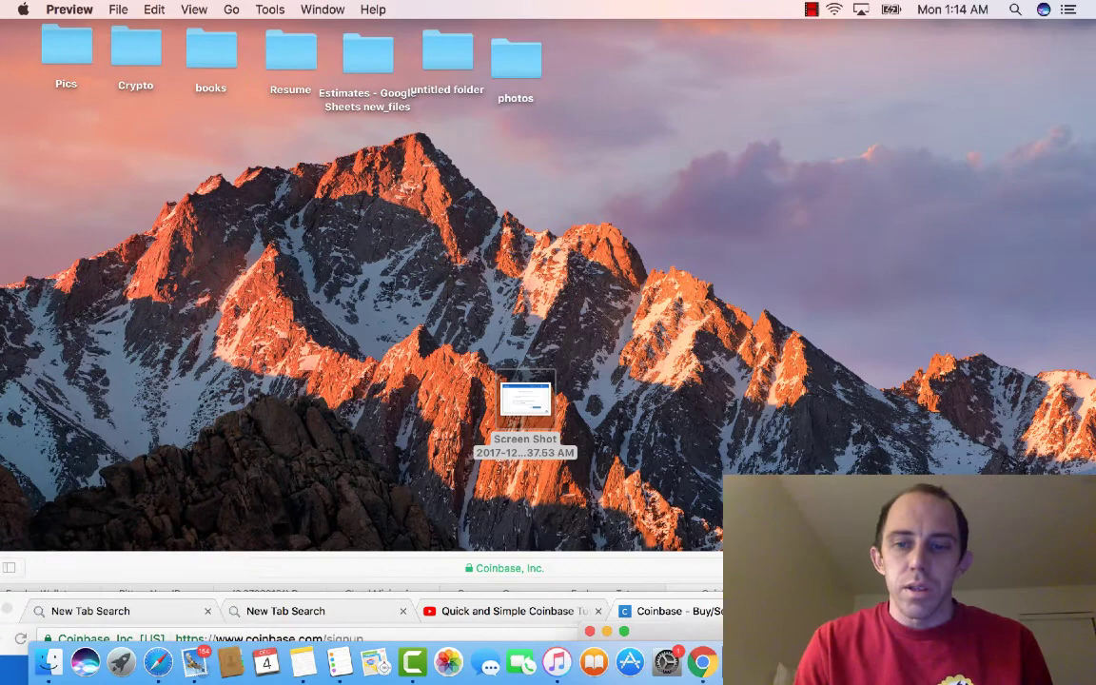
# Step: Bring the Safari Coinbase dashboard forward and widen it until all chart ranges show
pyautogui.moveTo(884, 611); pyautogui.dragTo(915, 666)
pyautogui.moveTo(839, 562); pyautogui.dragTo(698, 31)
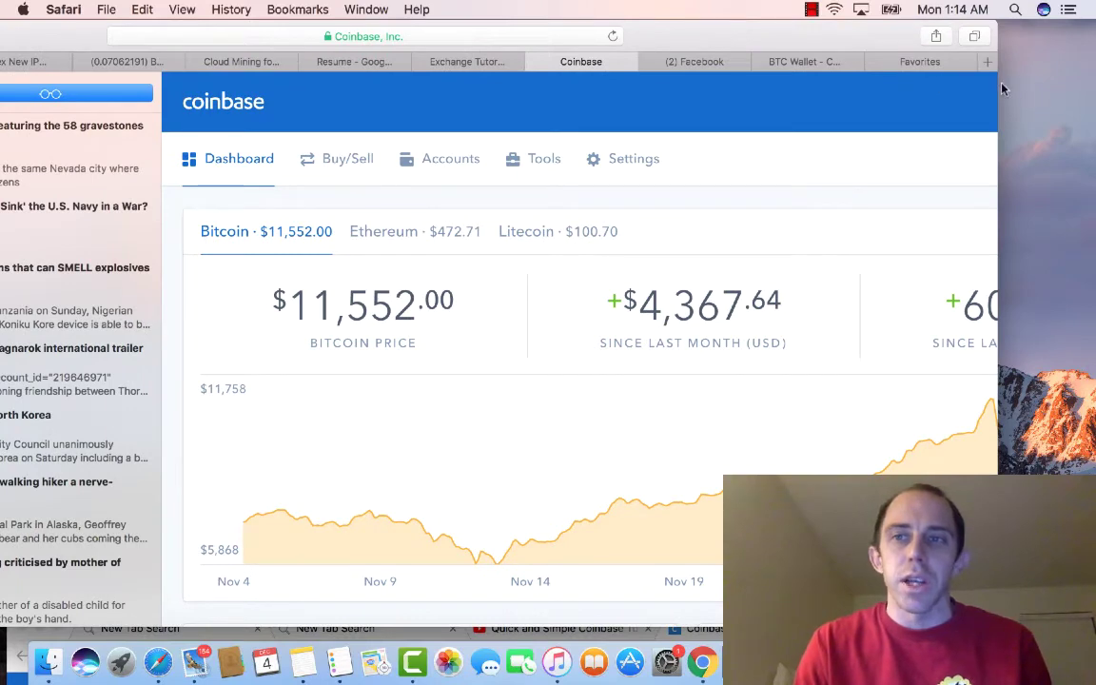
pyautogui.moveTo(996, 81); pyautogui.dragTo(1092, 81)
pyautogui.moveTo(856, 35); pyautogui.dragTo(813, 35)
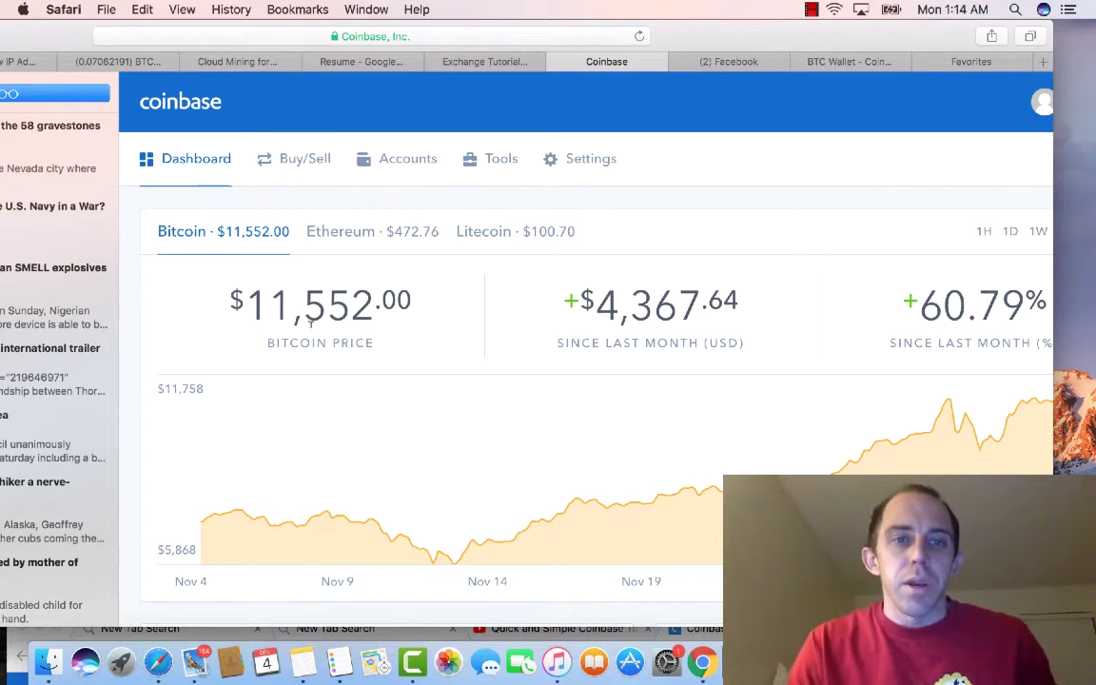
pyautogui.moveTo(215, 301); pyautogui.dragTo(354, 306)
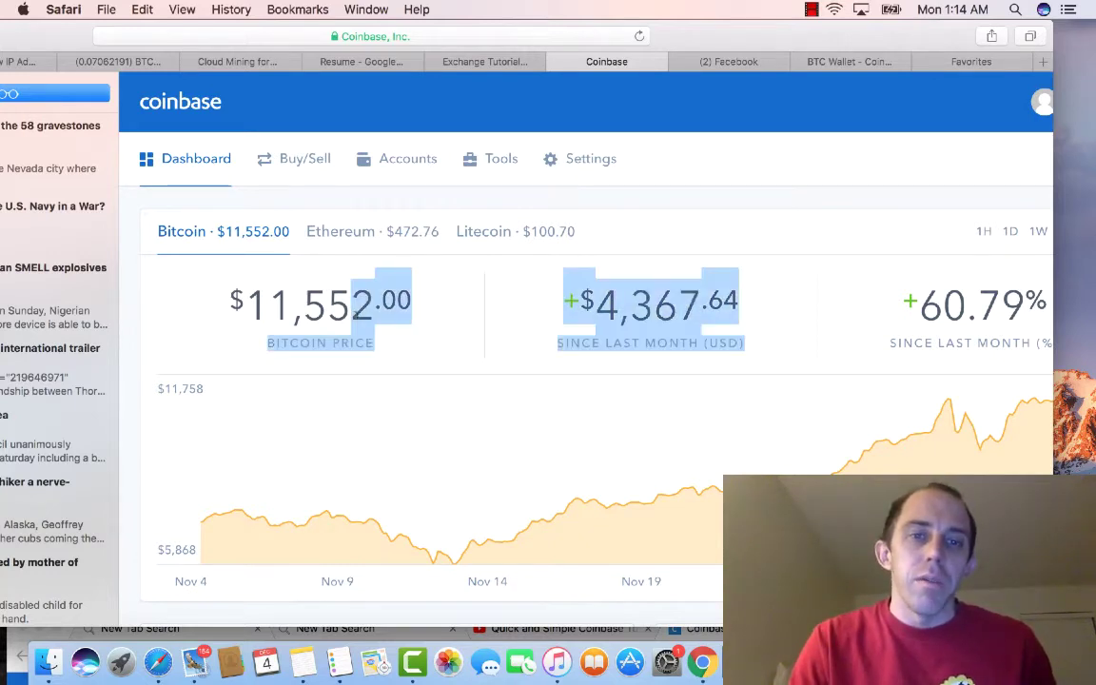
pyautogui.click(200, 273)
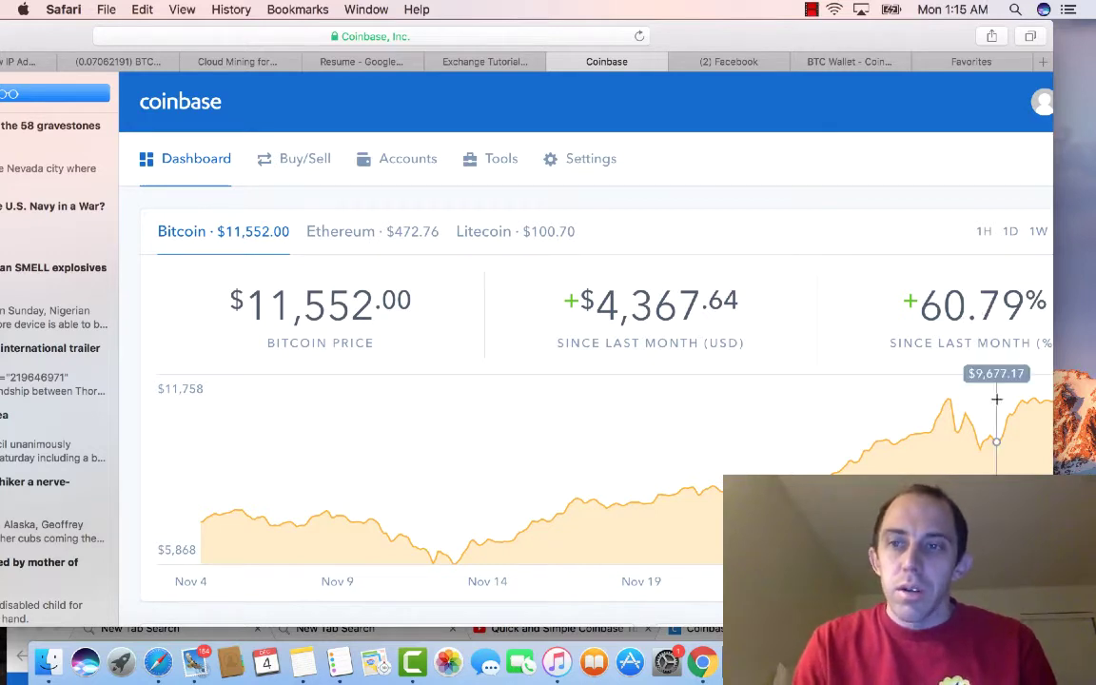
pyautogui.moveTo(1052, 199); pyautogui.dragTo(1092, 199)
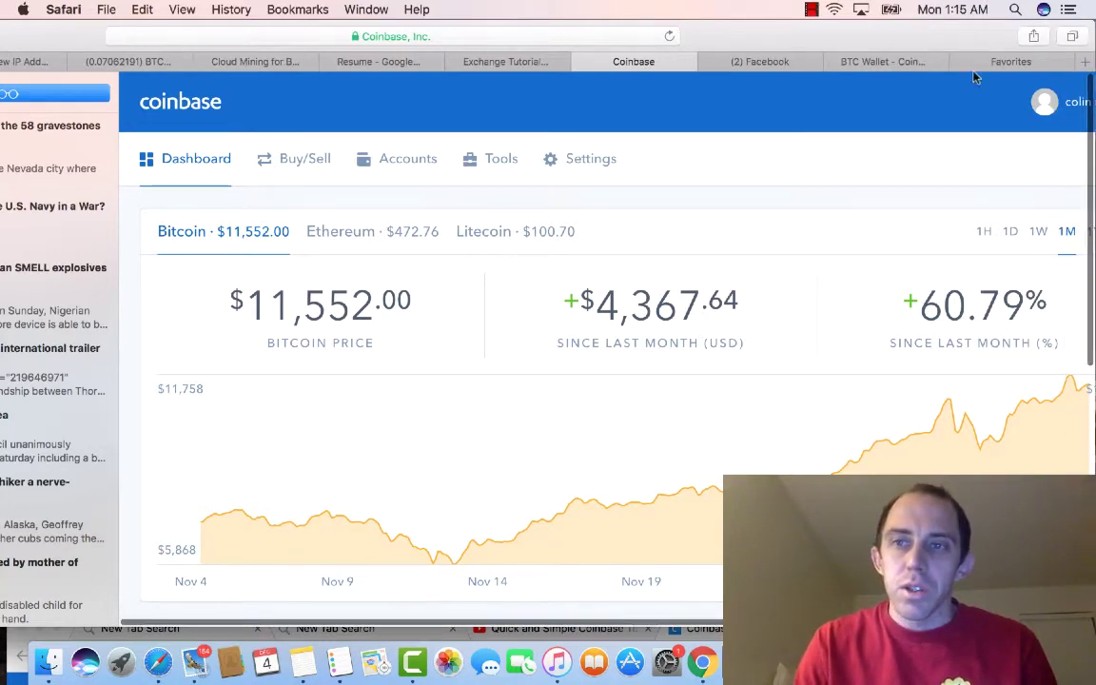
pyautogui.moveTo(920, 39); pyautogui.dragTo(796, 39)
pyautogui.moveTo(974, 100); pyautogui.dragTo(1023, 100)
pyautogui.moveTo(706, 42); pyautogui.dragTo(734, 29)
# Step: Step the Bitcoin chart through 1H, 1D, 1W, 1M and finally 1Y
pyautogui.click(903, 232)
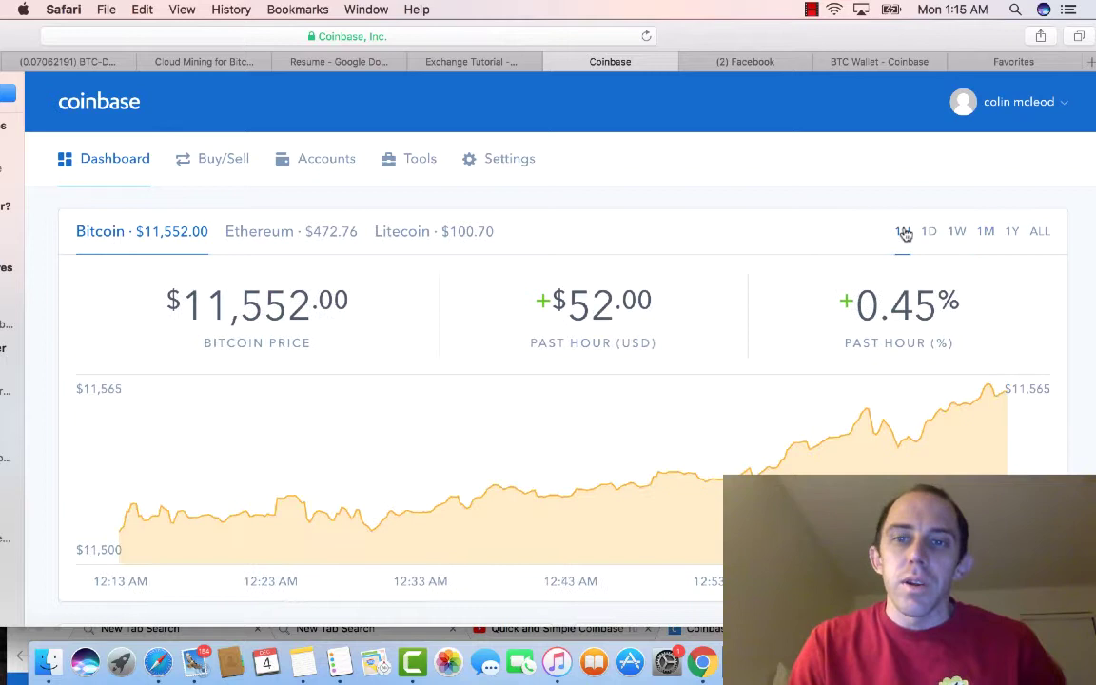
pyautogui.click(929, 232)
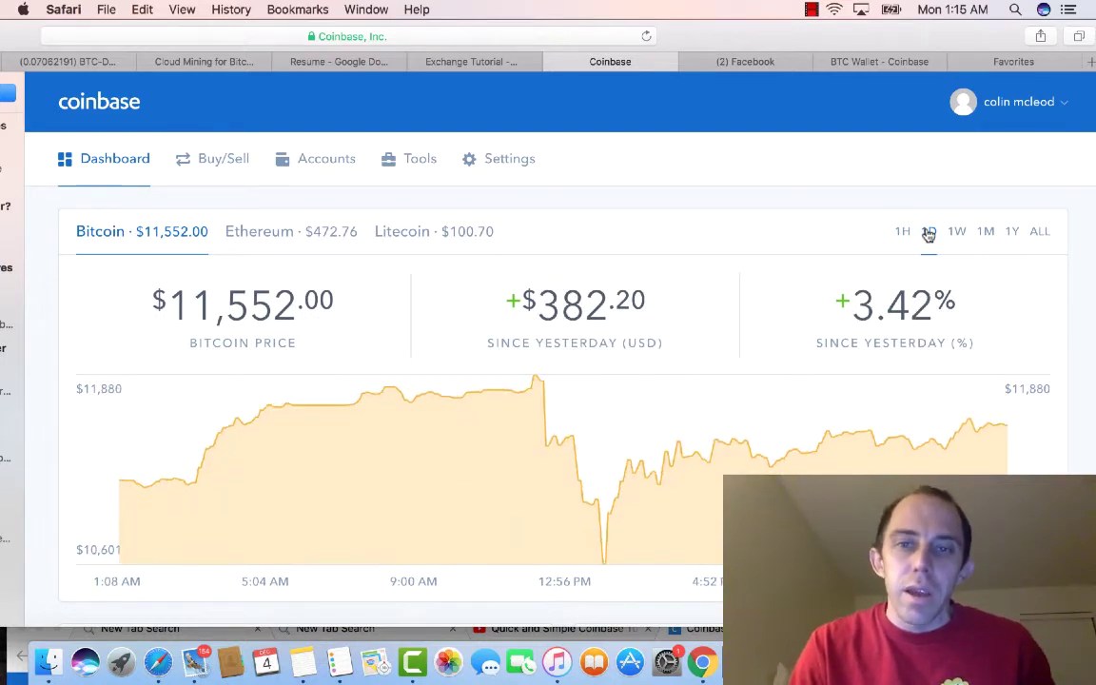
pyautogui.click(956, 232)
pyautogui.click(983, 234)
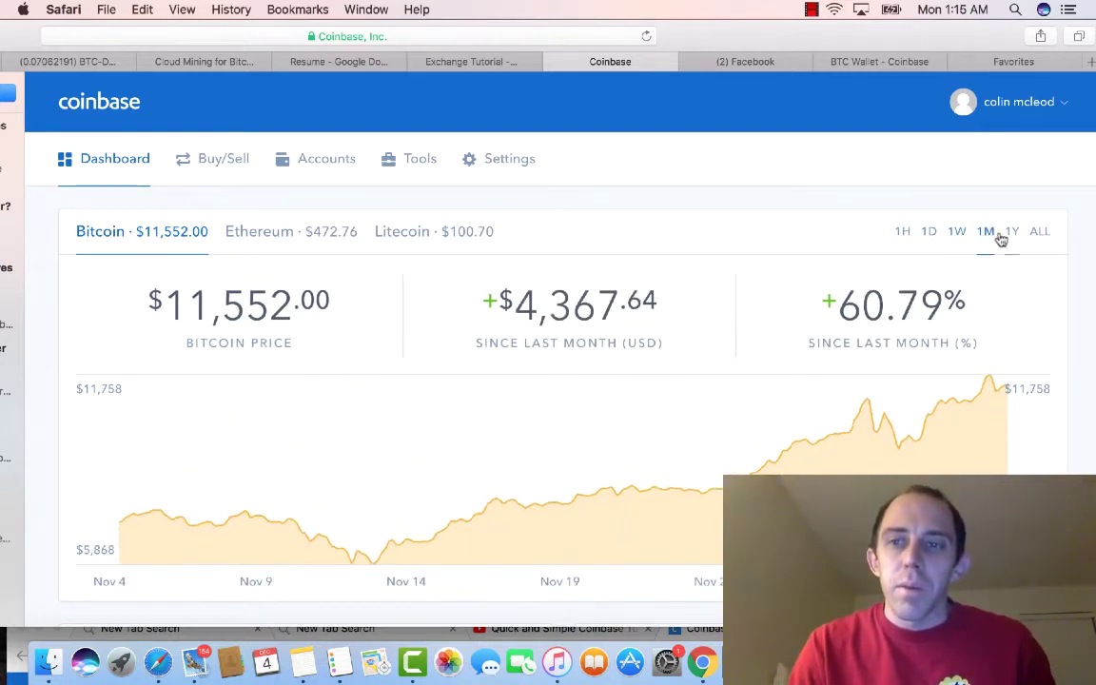
pyautogui.click(1010, 233)
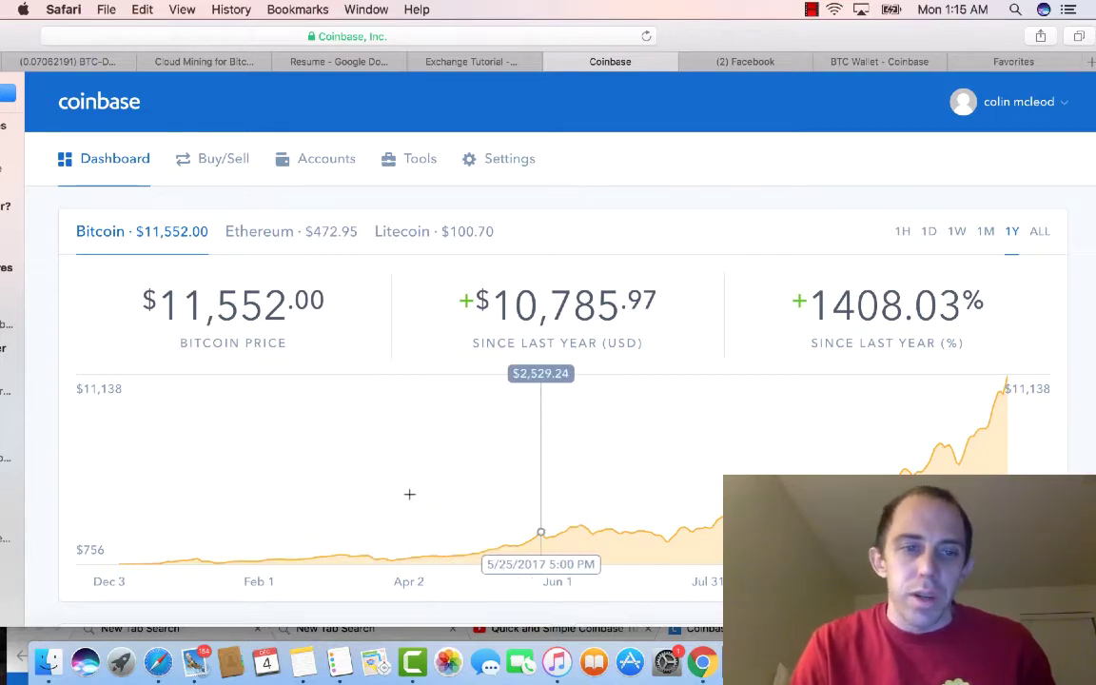
pyautogui.scroll(-6, 408, 494)
pyautogui.scroll(1, 410, 499)
pyautogui.scroll(-3, 410, 500)
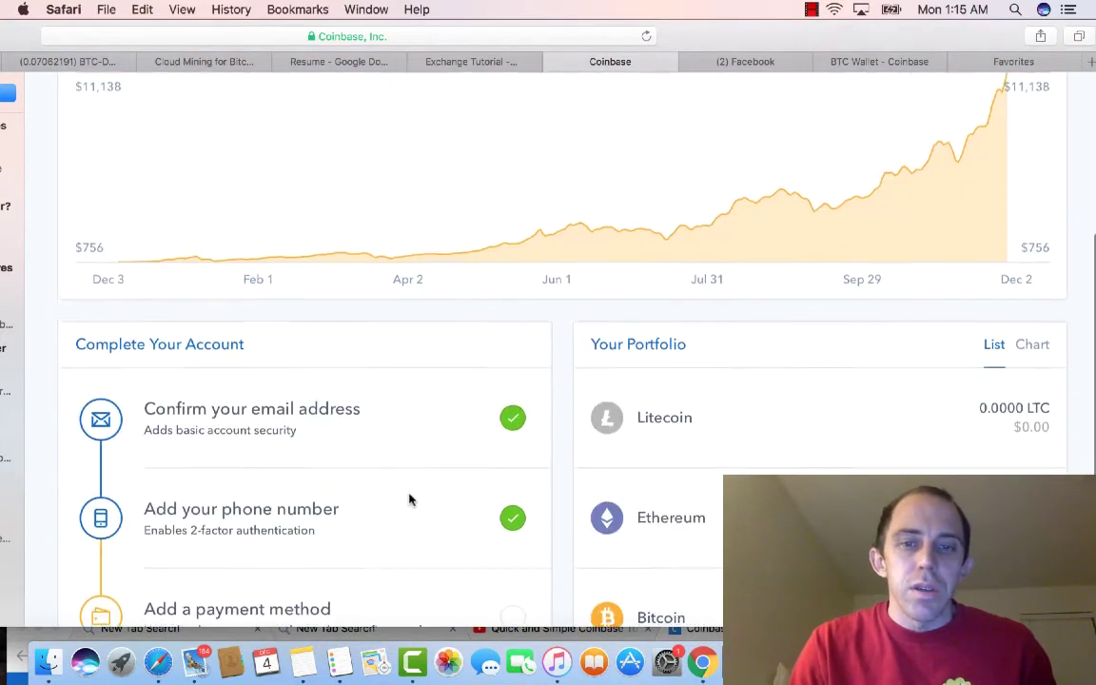
pyautogui.scroll(-1, 411, 501)
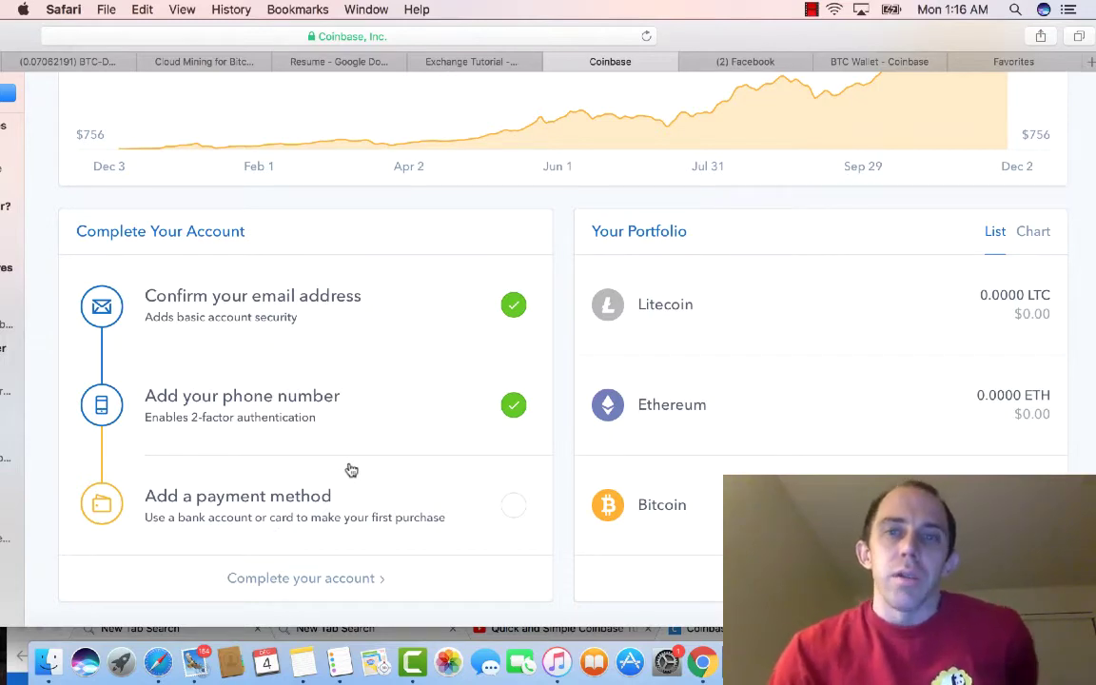
pyautogui.scroll(5, 351, 470)
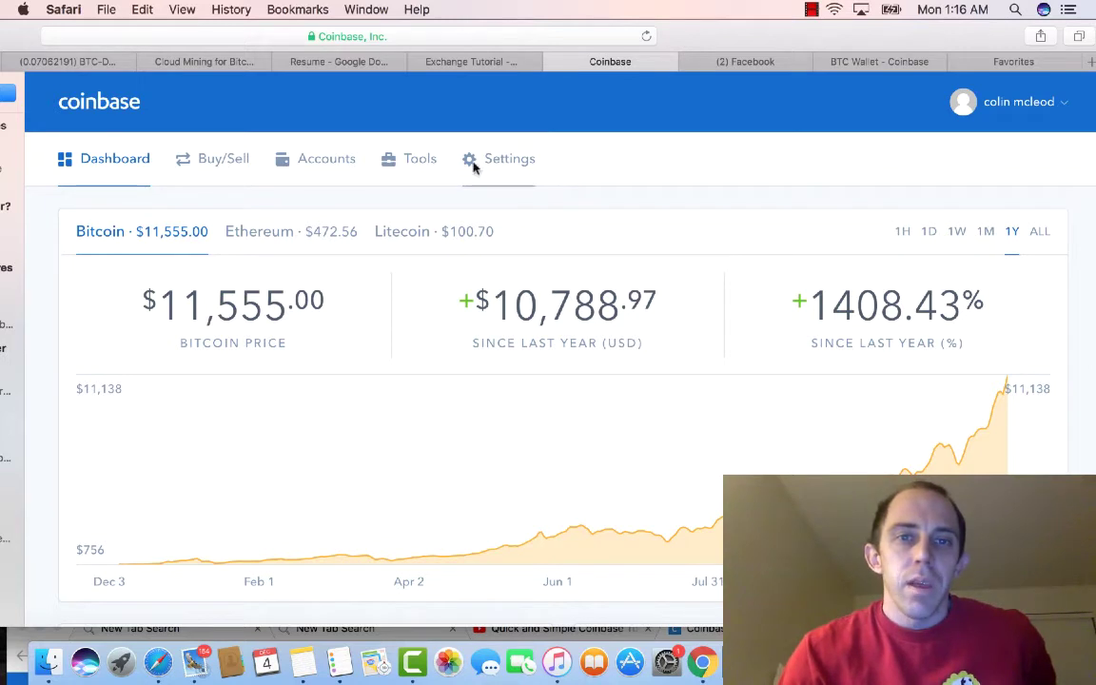
# Step: Browse Accounts, Buy/Sell and its Sell tab, Dashboard, then return to the Accounts wallet list
pyautogui.click(301, 163)
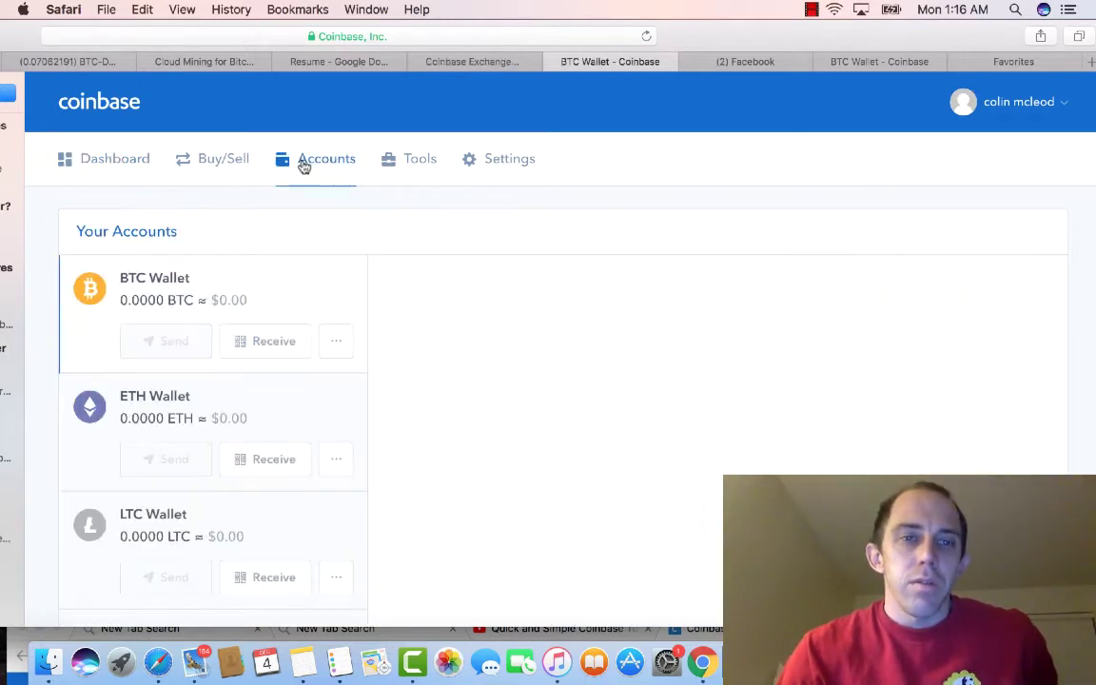
pyautogui.click(219, 164)
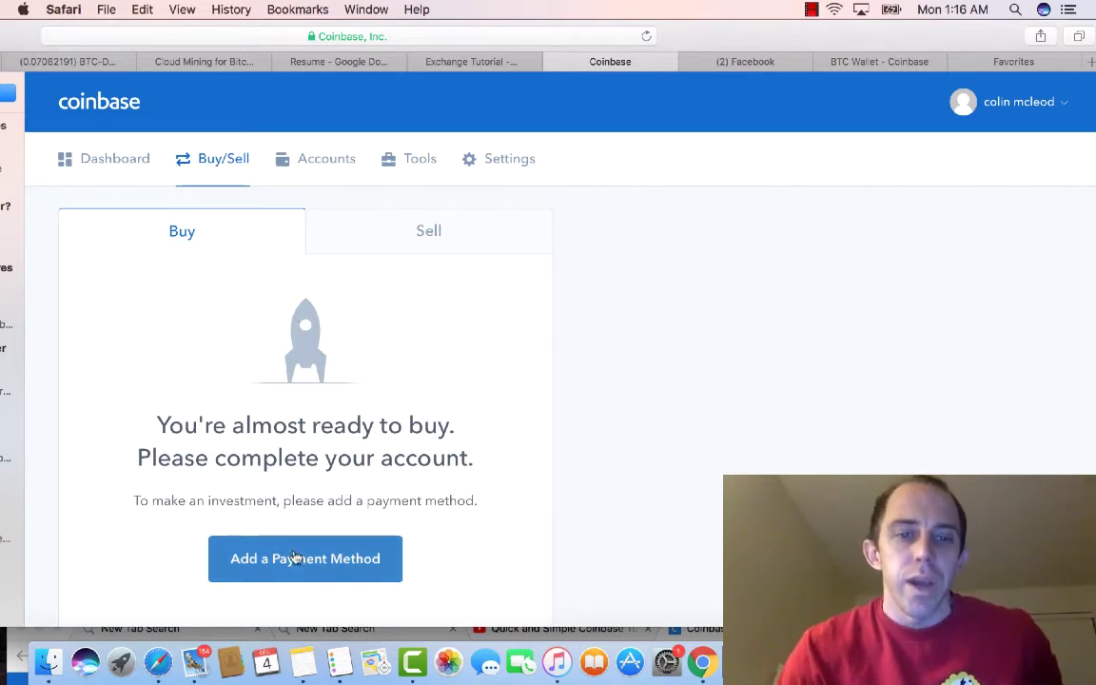
pyautogui.click(415, 238)
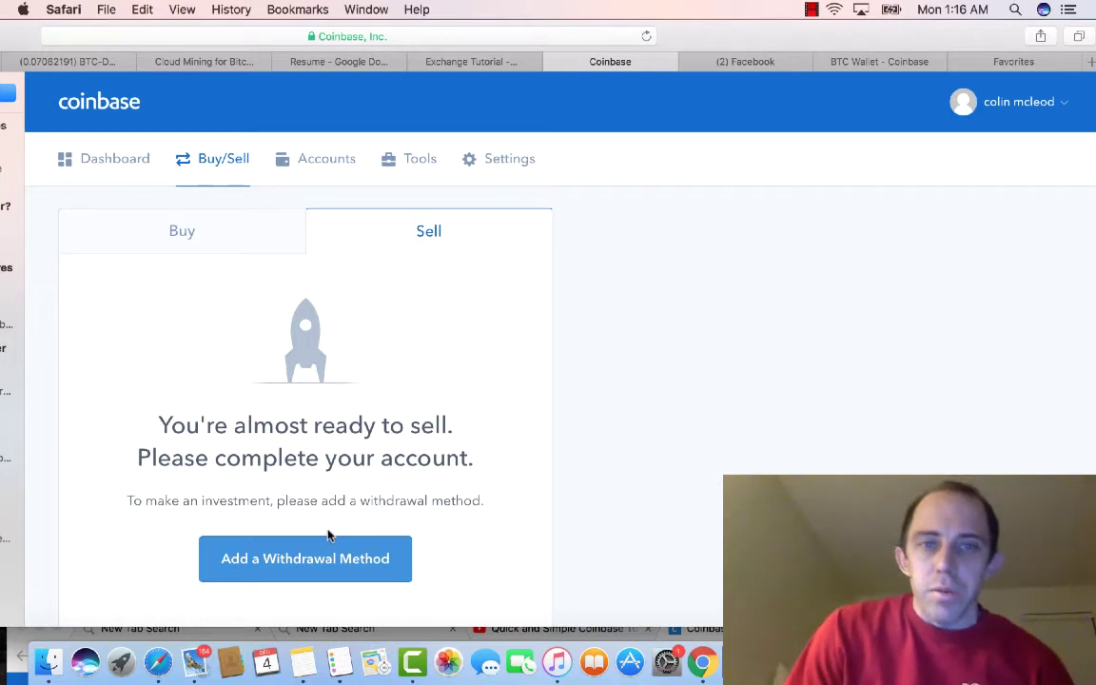
pyautogui.click(121, 167)
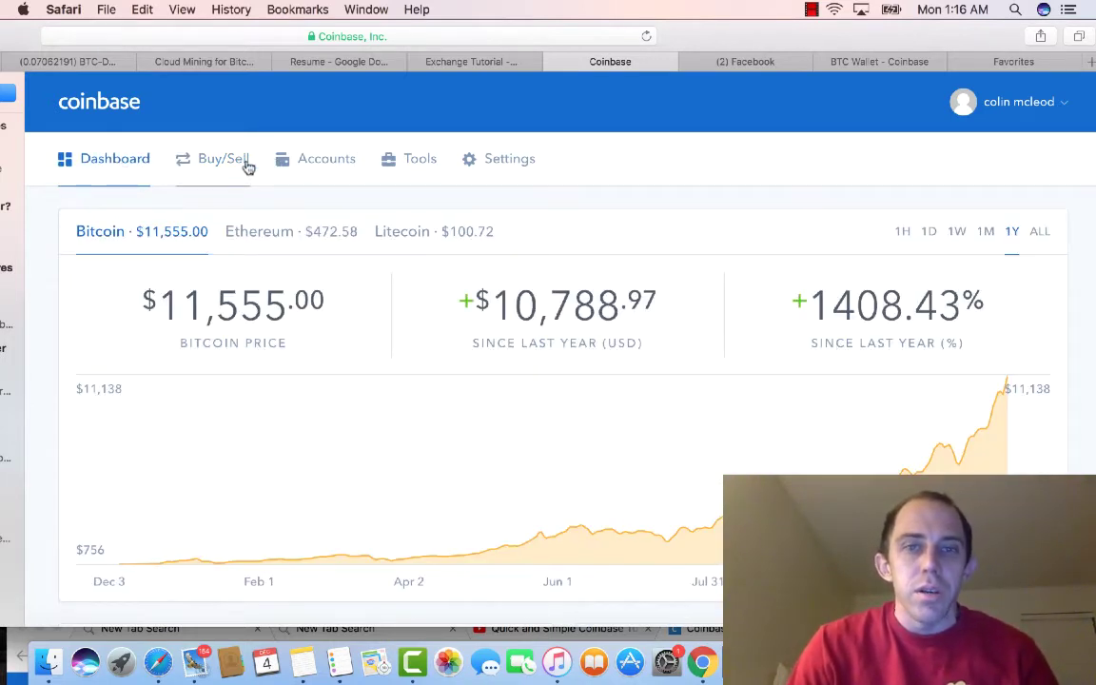
pyautogui.click(285, 160)
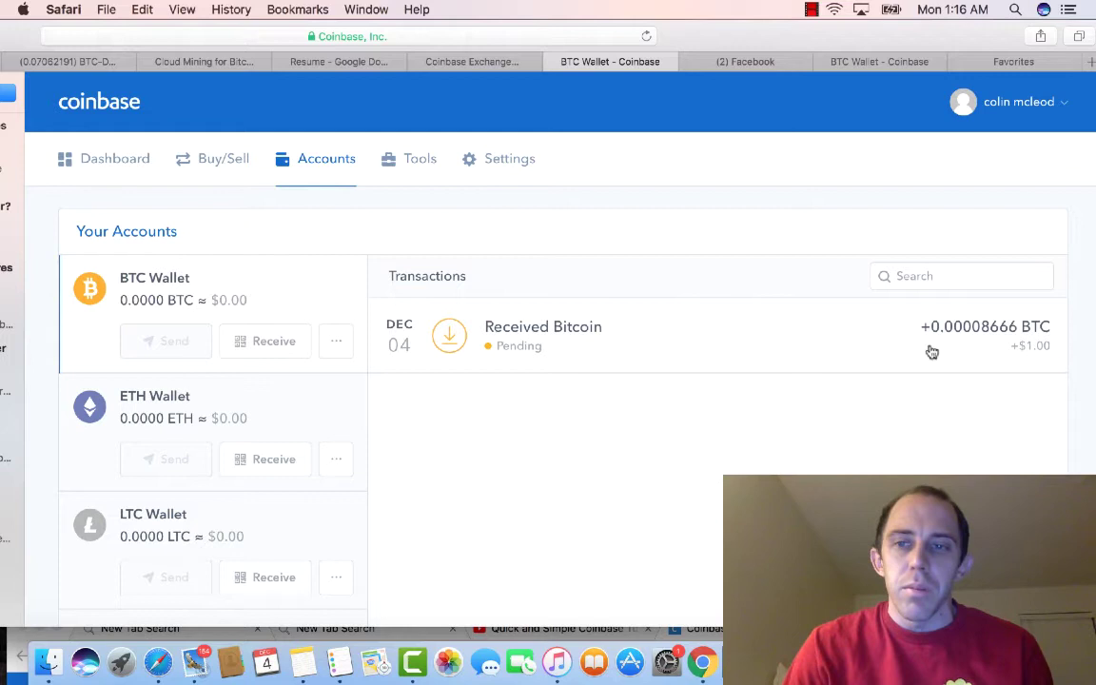
# Step: Reveal and select the BTC Wallet's receiving address with its QR code, then switch to Chrome
pyautogui.click(274, 342)
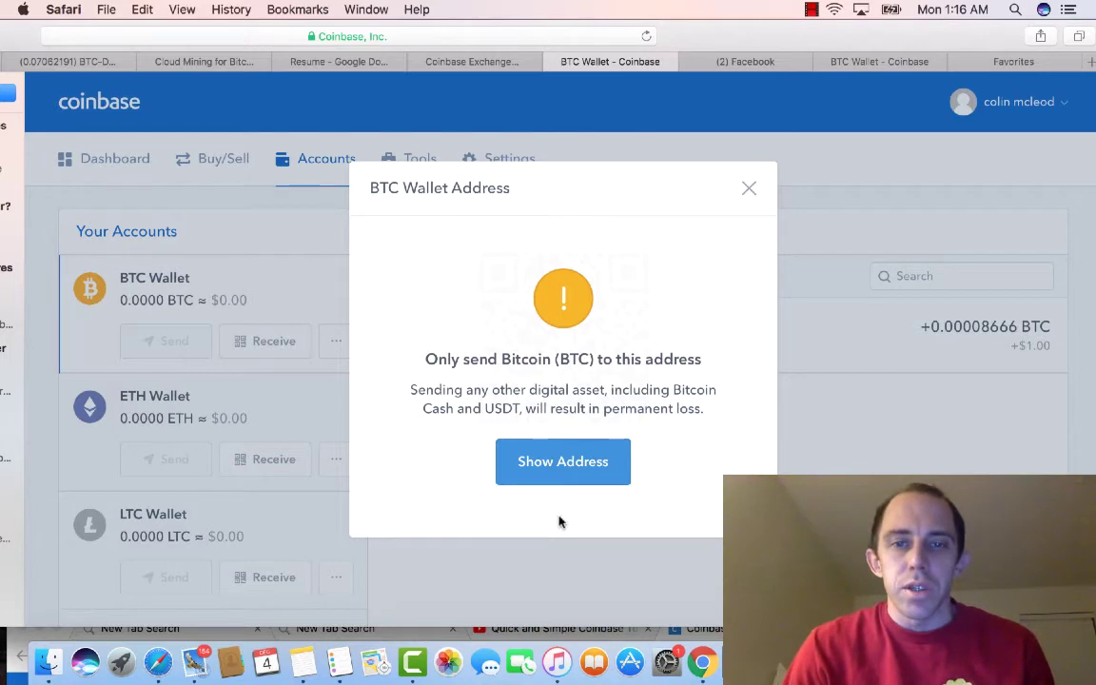
pyautogui.click(573, 474)
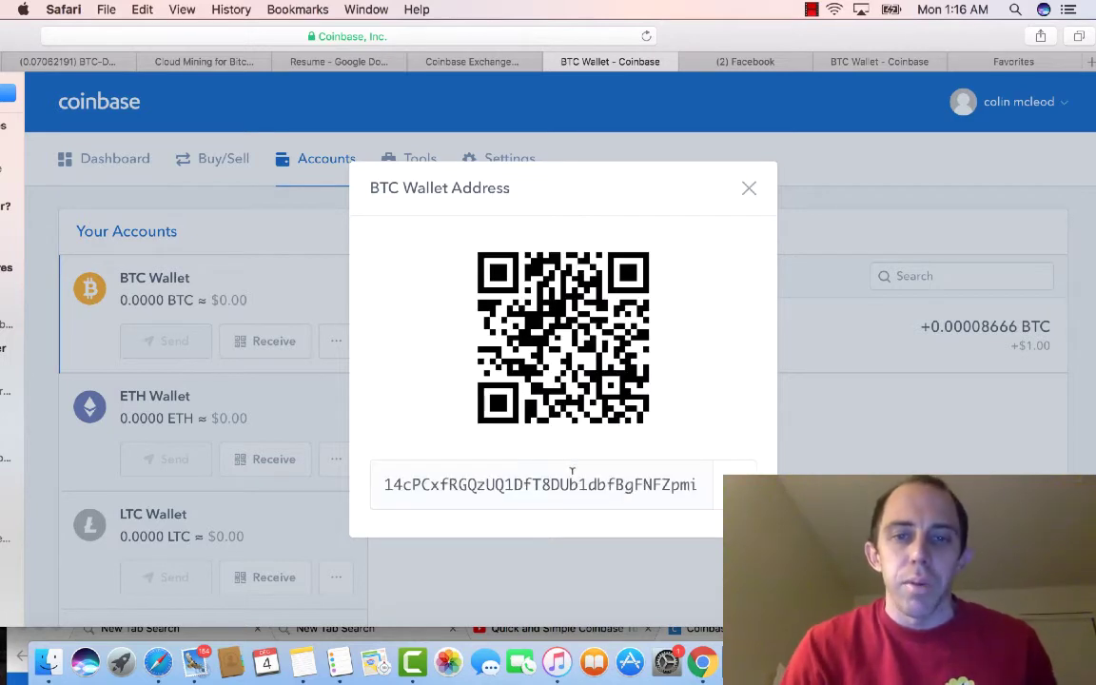
pyautogui.click(535, 483)
pyautogui.press('super+c')
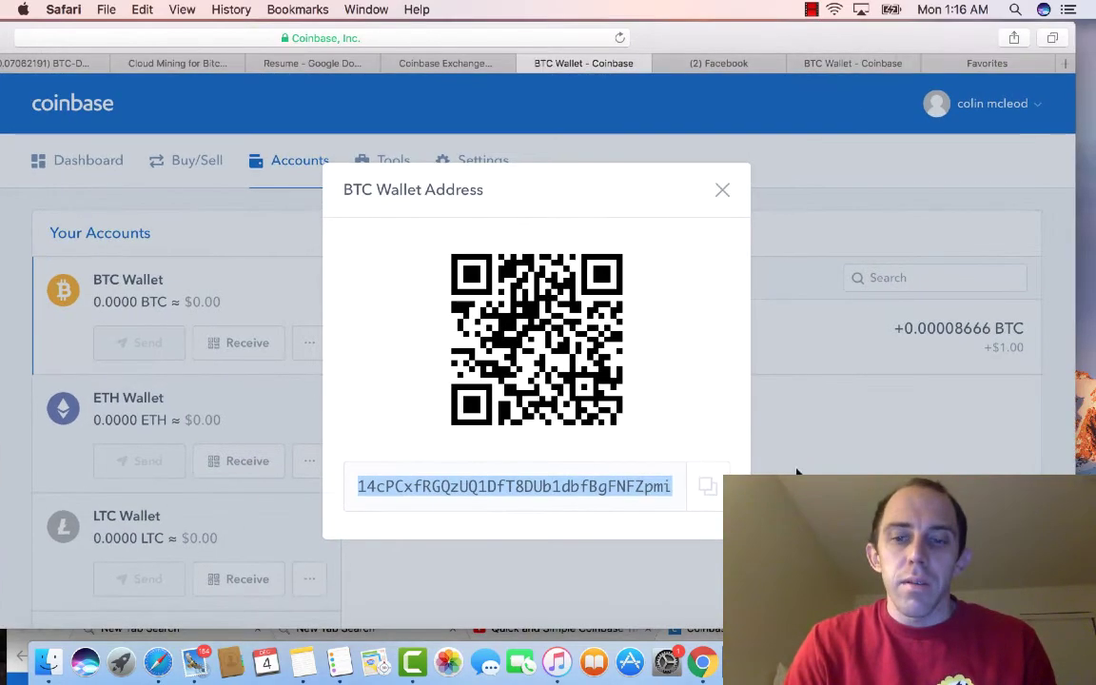
pyautogui.click(704, 666)
# Step: Bring the Chrome window up, open two new tabs, and open the Jaxx wallet extension
pyautogui.moveTo(831, 628); pyautogui.dragTo(797, 13)
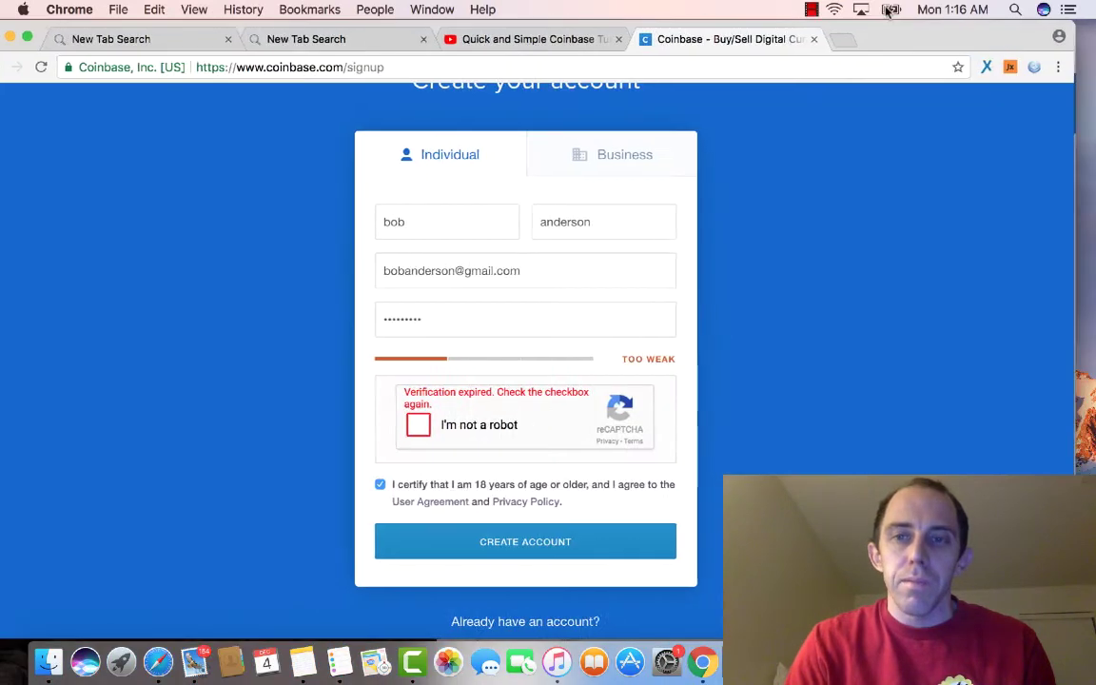
pyautogui.click(837, 42)
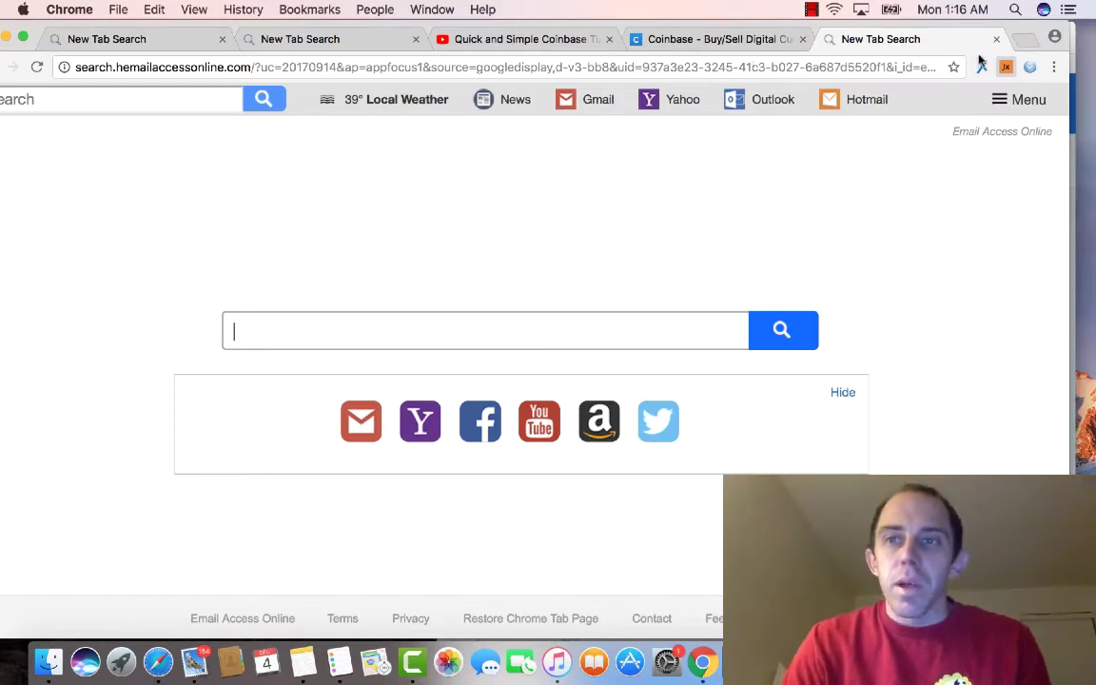
pyautogui.click(1023, 40)
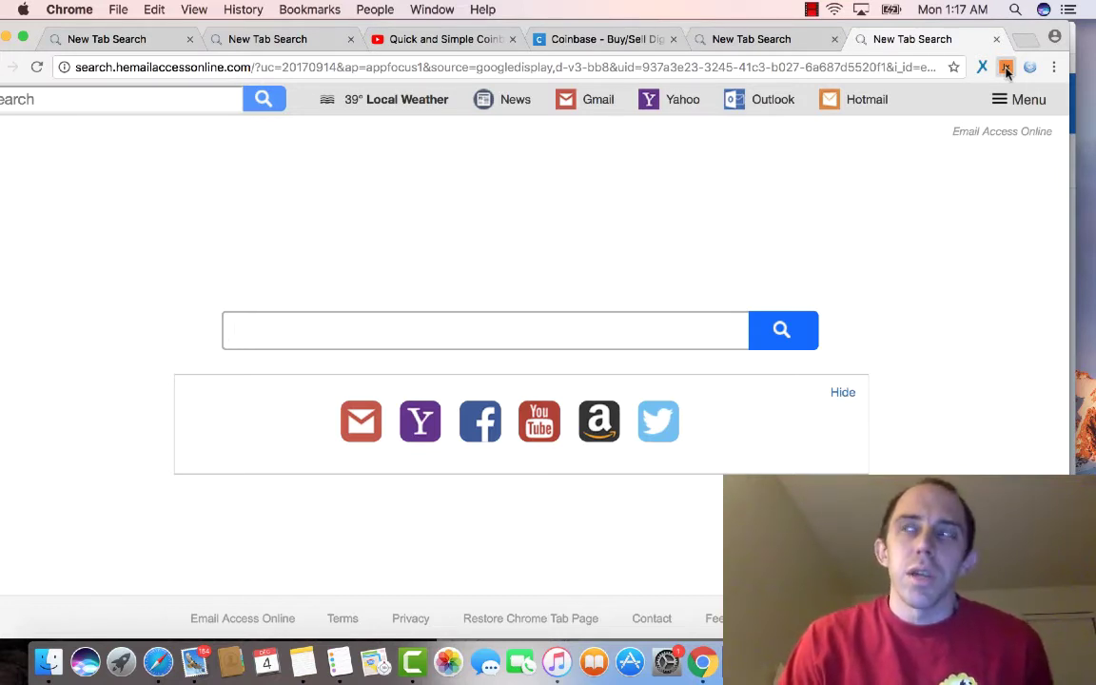
pyautogui.click(1005, 67)
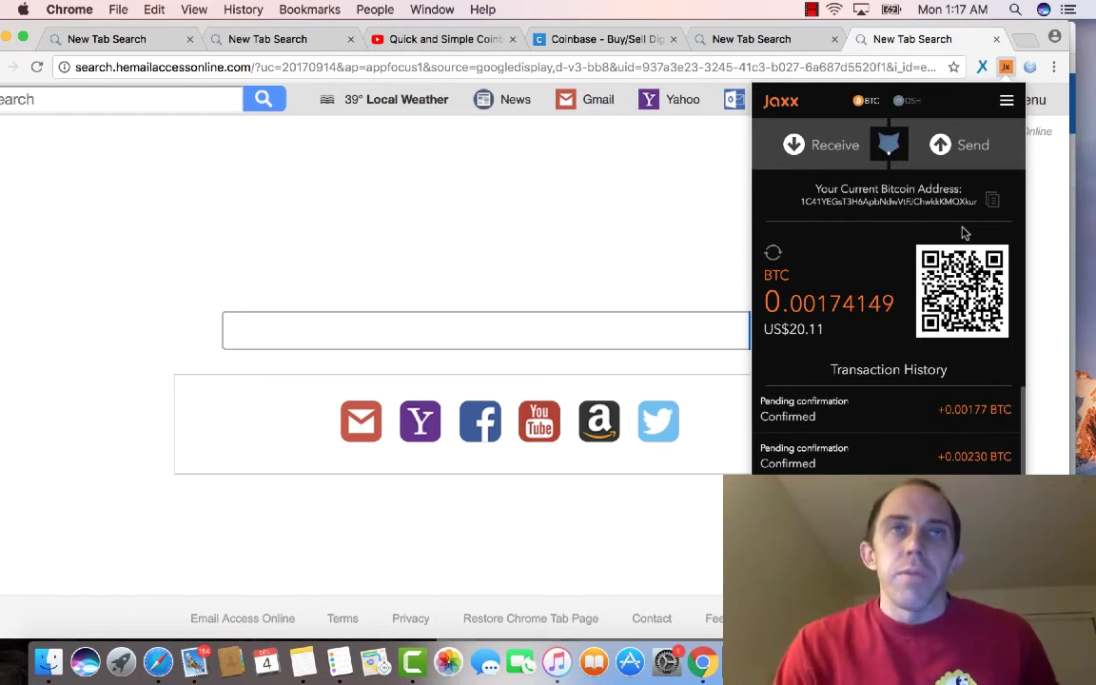
# Step: Prepare a Jaxx bitcoin send of US$1.00 to the pasted Coinbase address, then close the popup
pyautogui.click(967, 150)
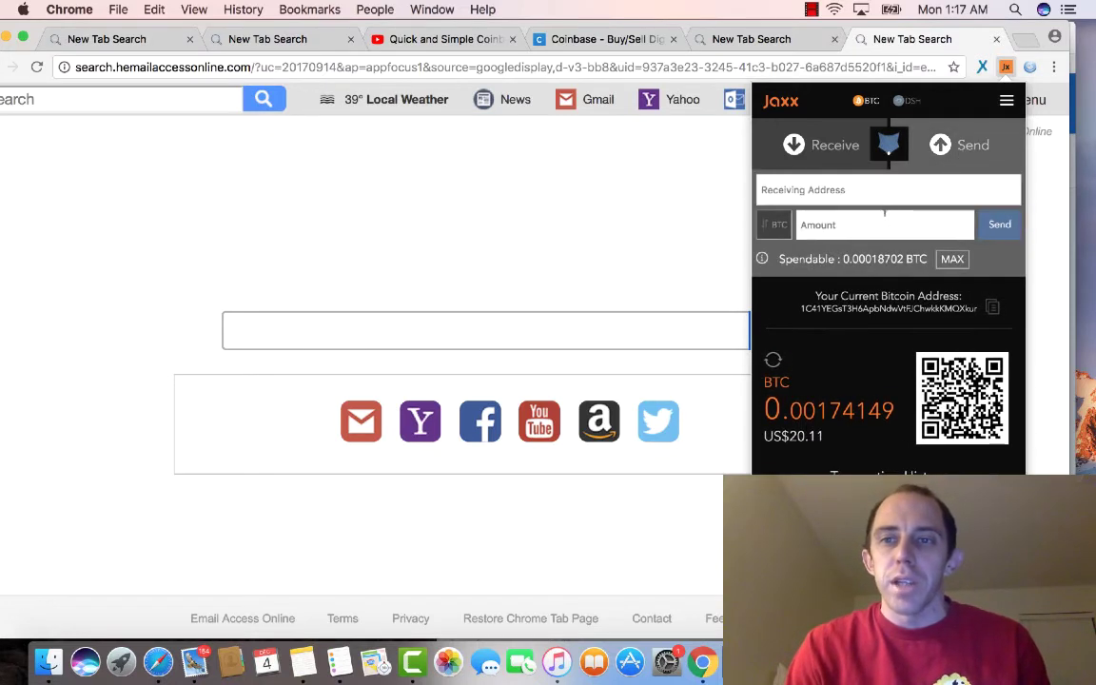
pyautogui.click(833, 222)
pyautogui.write('1.00')
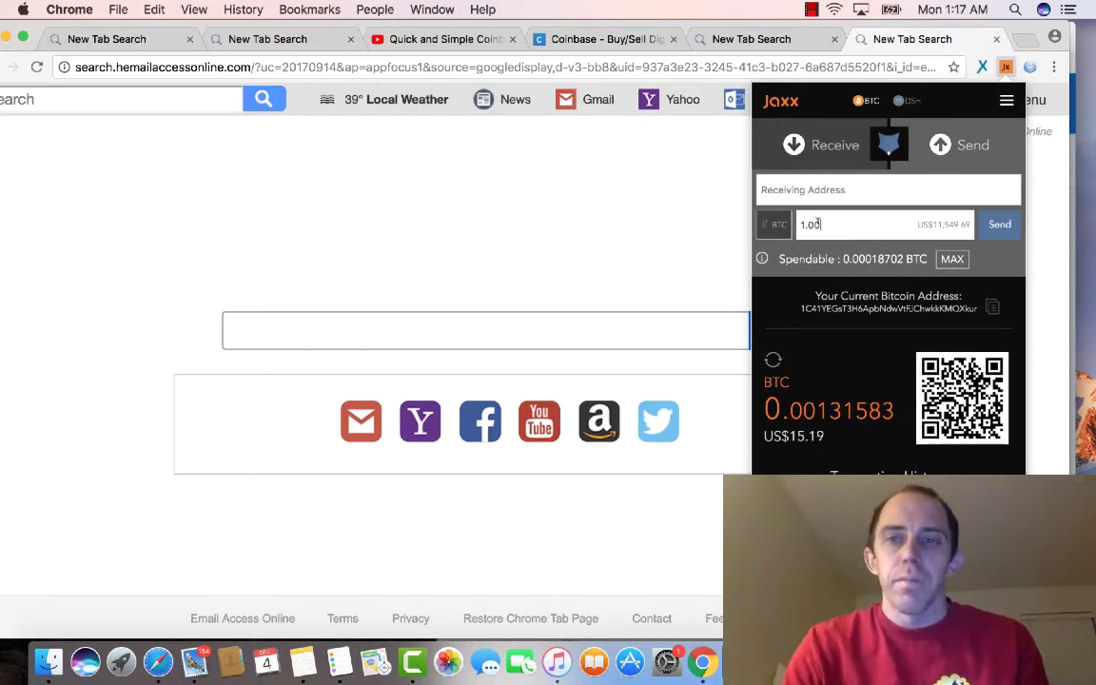
pyautogui.click(773, 225)
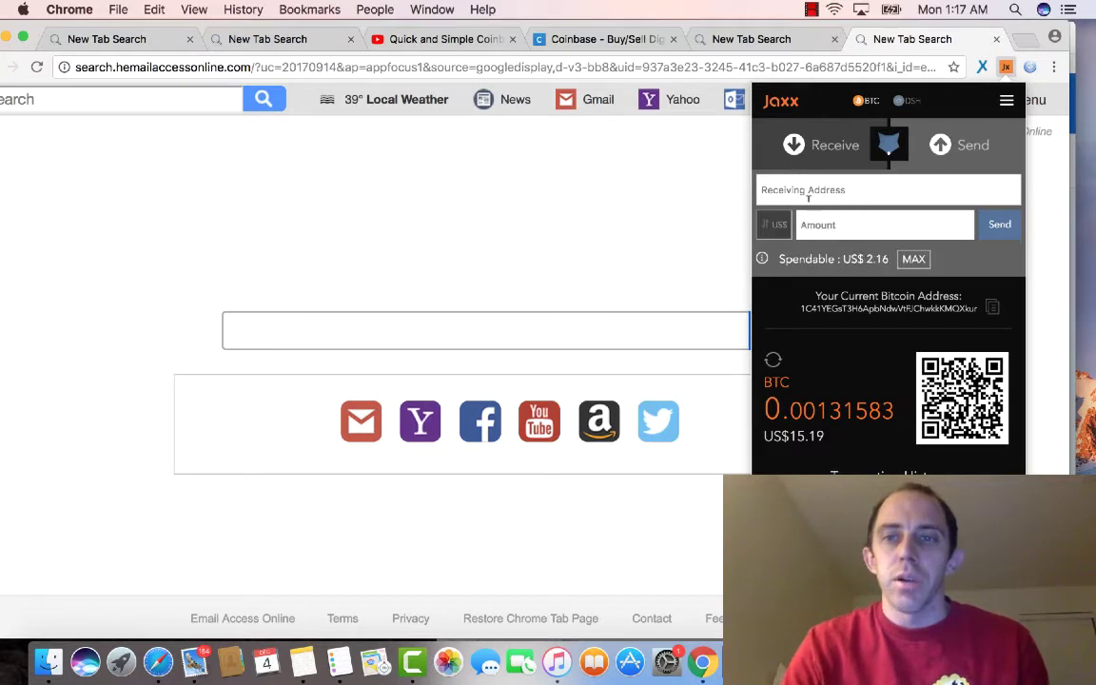
pyautogui.click(801, 225)
pyautogui.write('1.00')
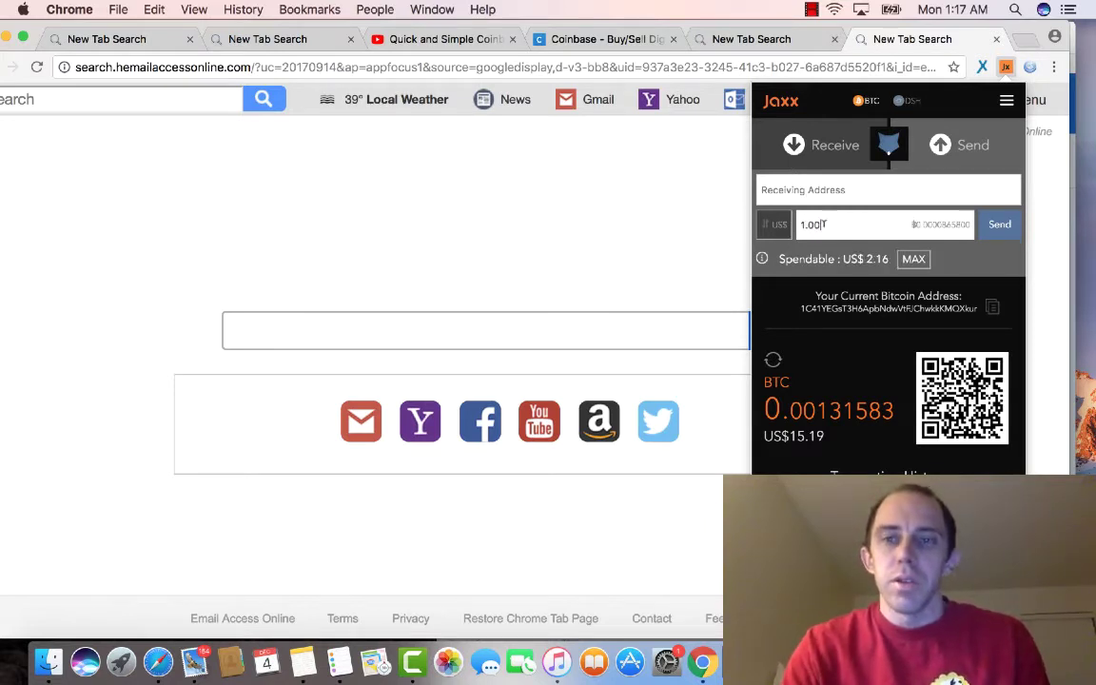
pyautogui.click(810, 190)
pyautogui.press('super+v')
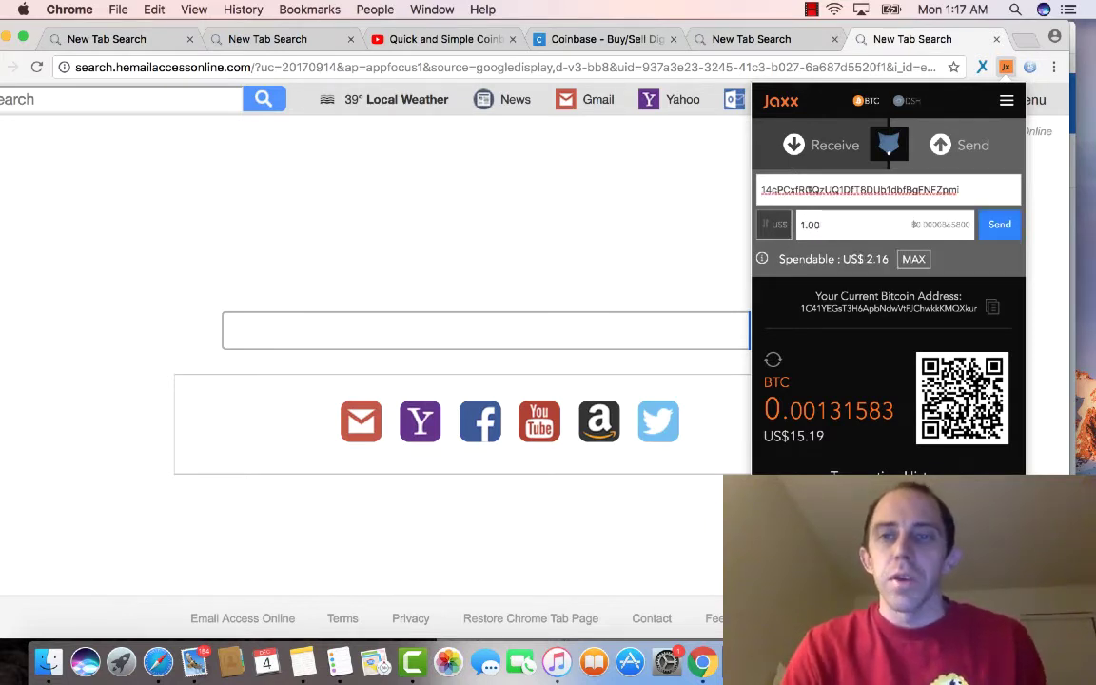
pyautogui.click(596, 222)
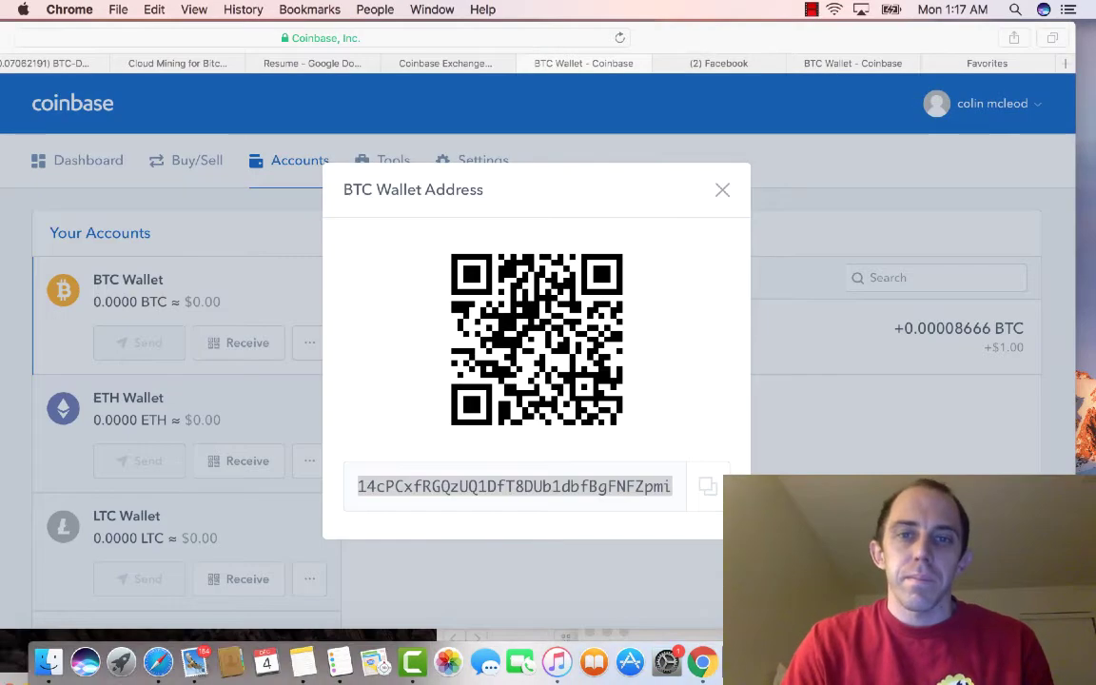
# Step: Close the BTC Wallet Address dialog and open the Invite Friends referral page from the account menu
pyautogui.click(721, 192)
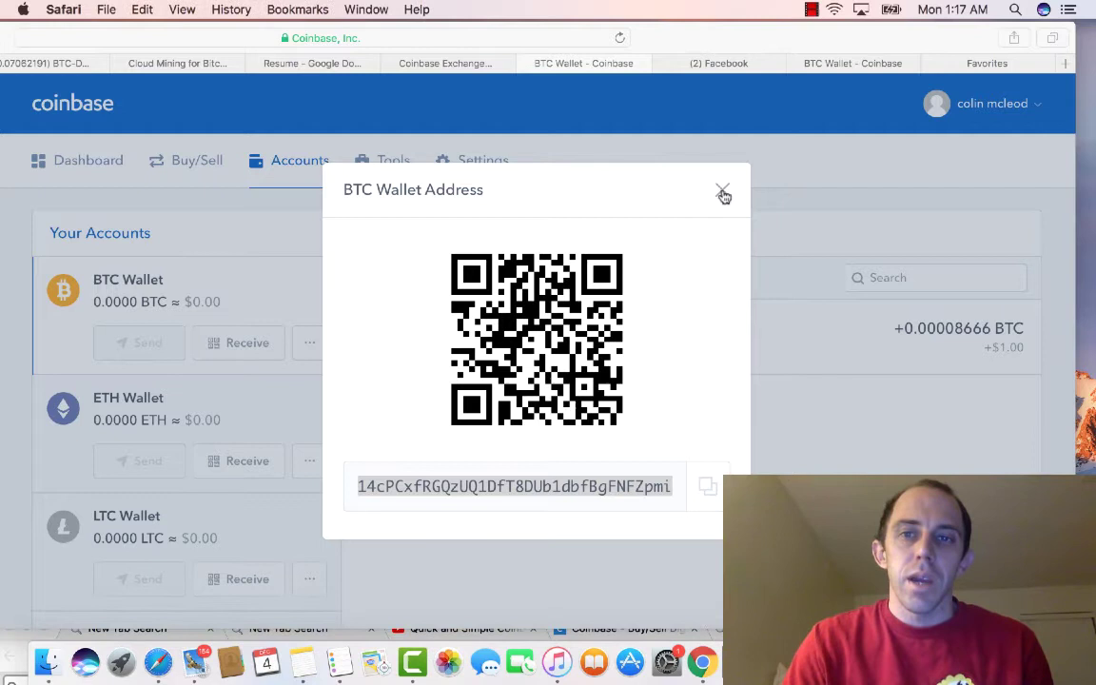
pyautogui.click(722, 191)
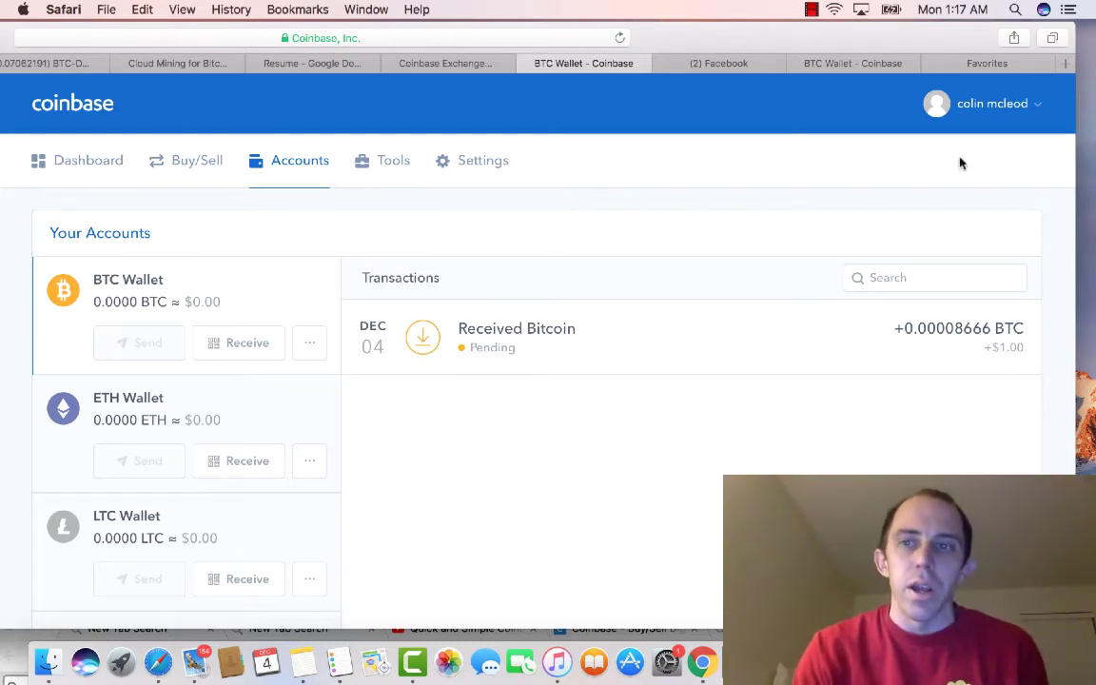
pyautogui.click(1035, 107)
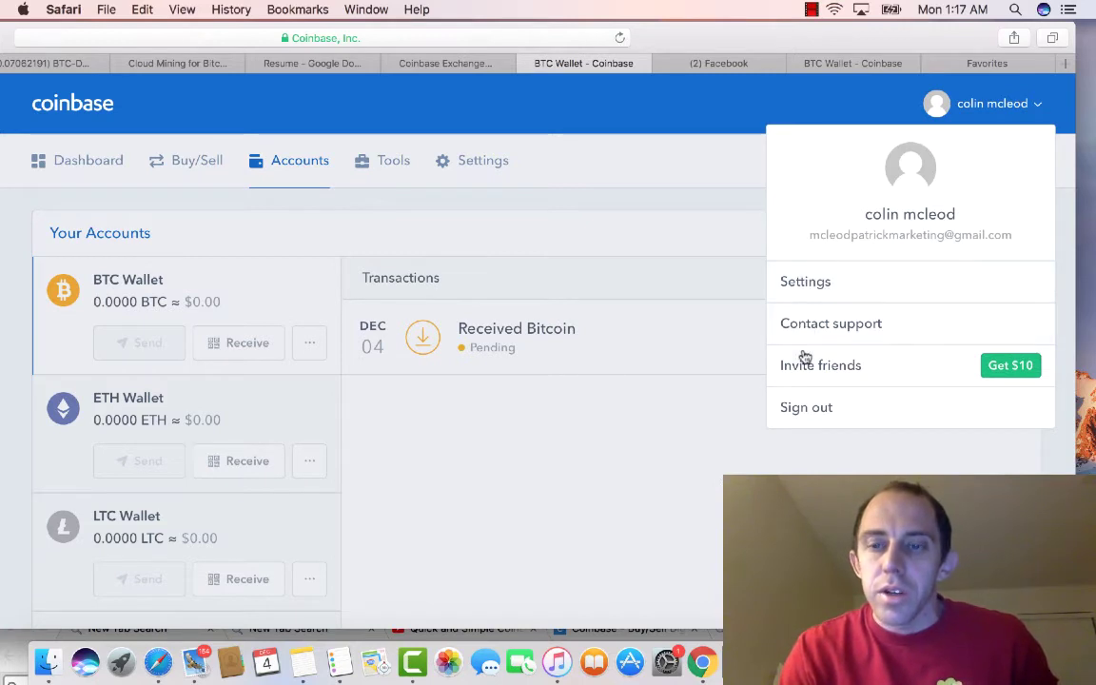
pyautogui.click(1006, 367)
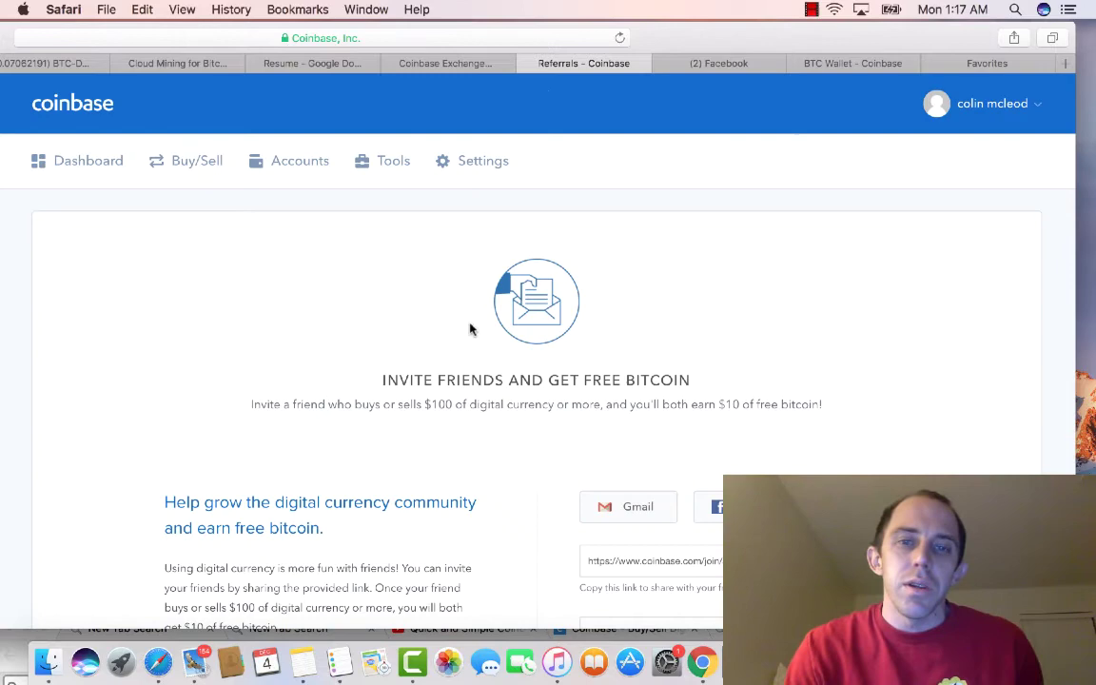
# Step: Select the shareable referral link on the Referrals page
pyautogui.scroll(-2, 472, 326)
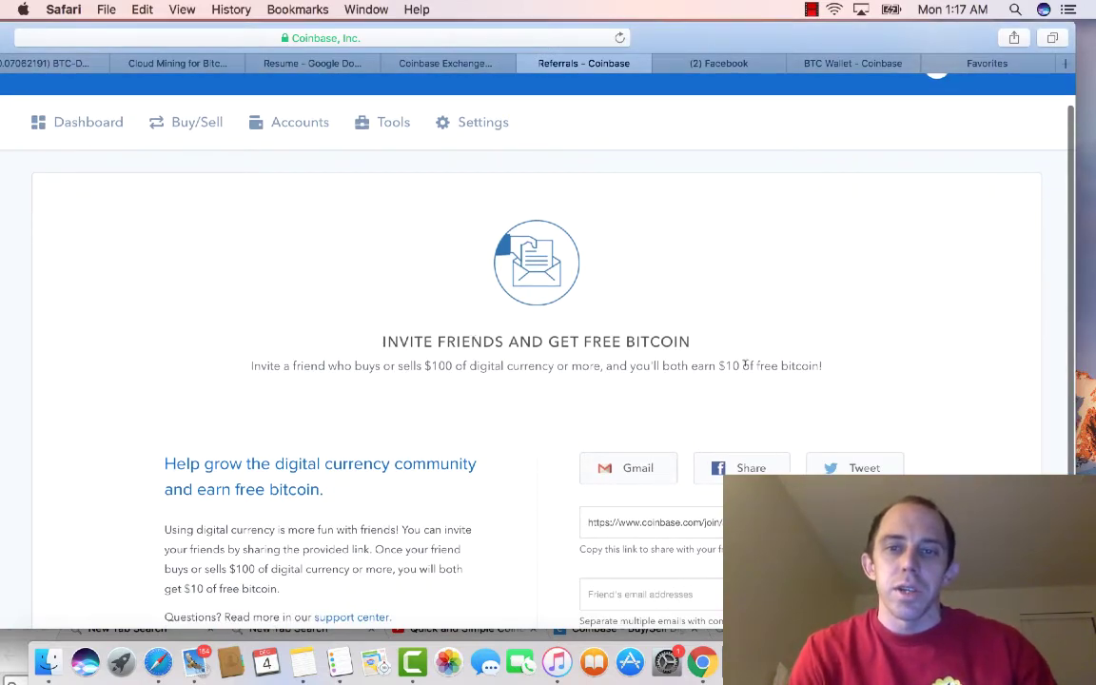
pyautogui.scroll(-3, 249, 557)
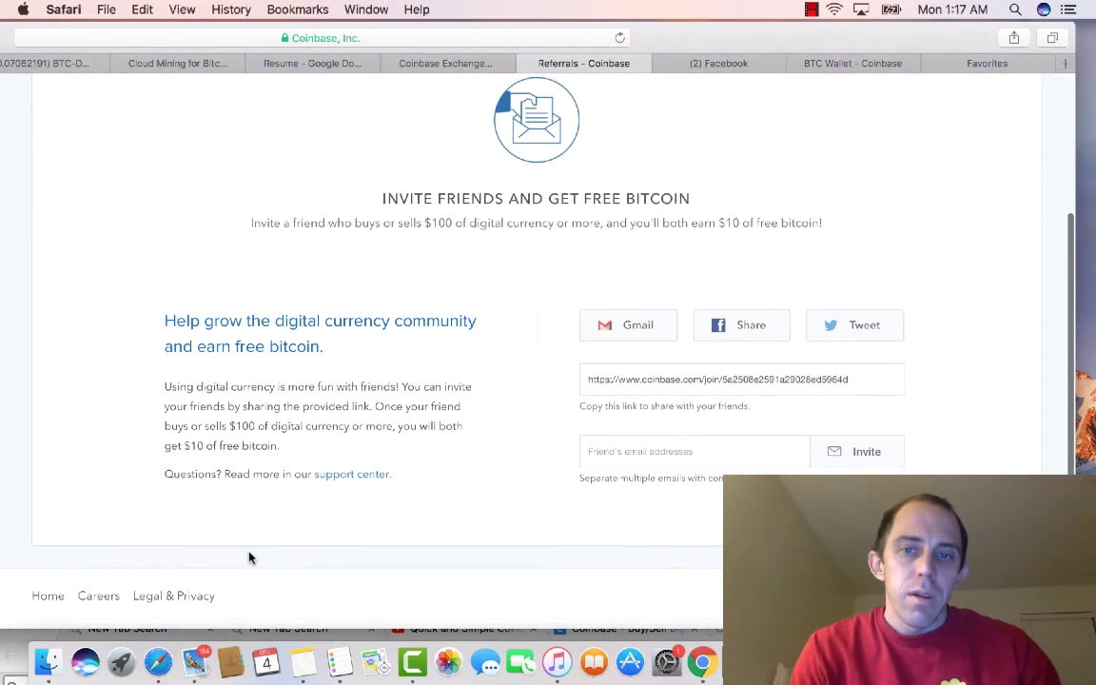
pyautogui.scroll(2, 381, 542)
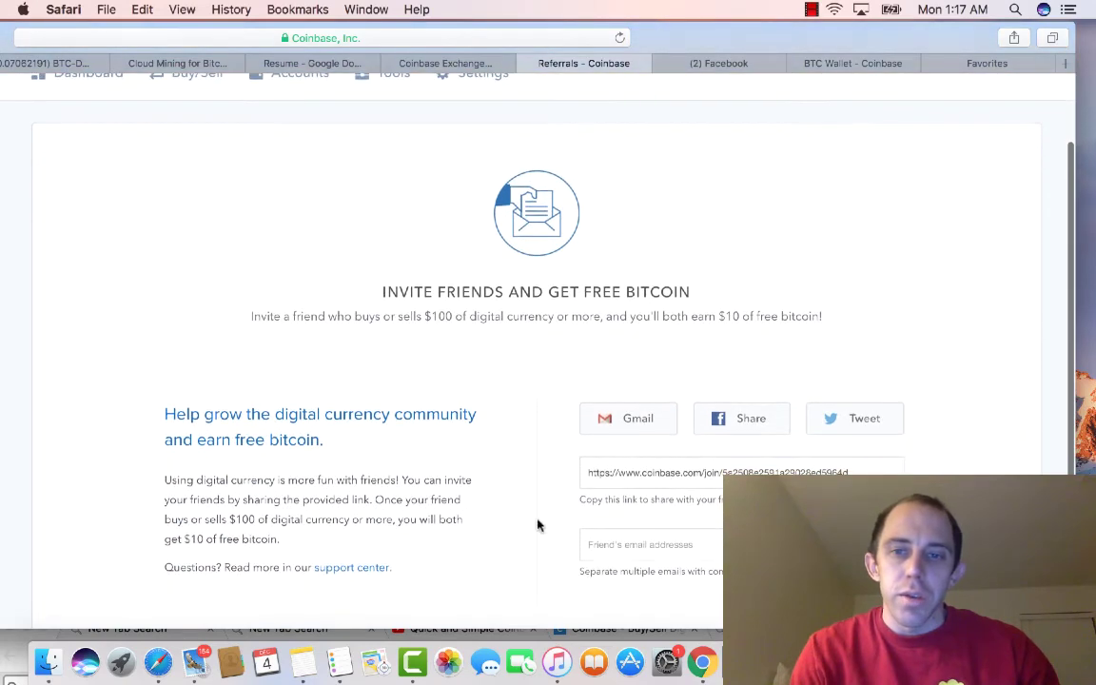
pyautogui.click(653, 469)
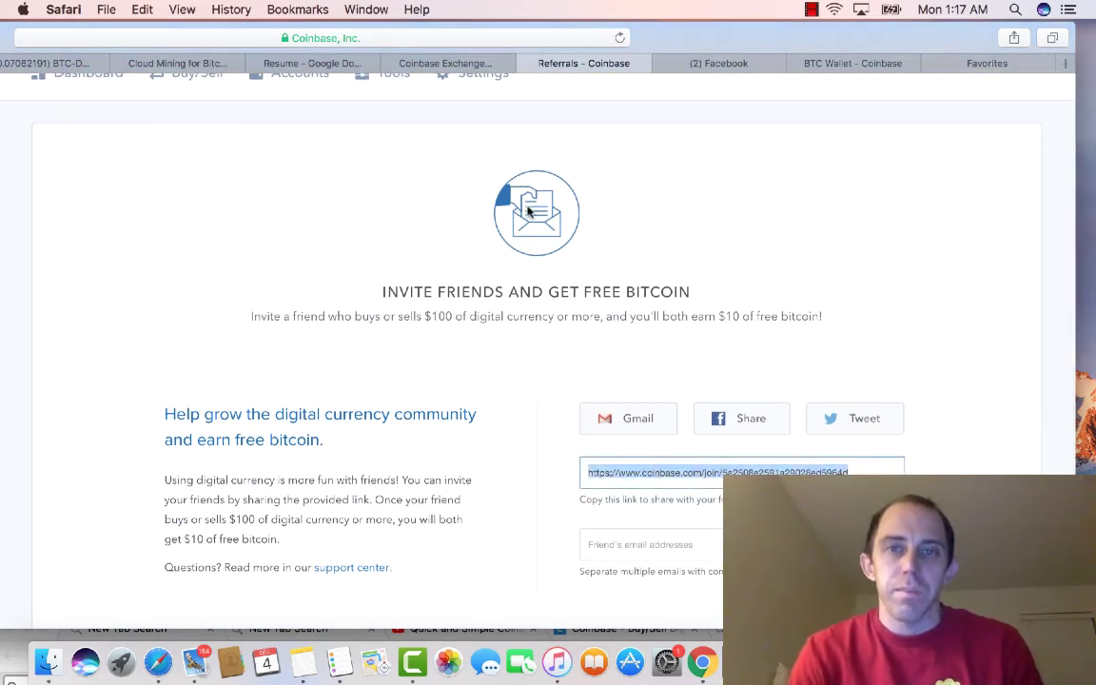
pyautogui.click(457, 61)
pyautogui.click(566, 65)
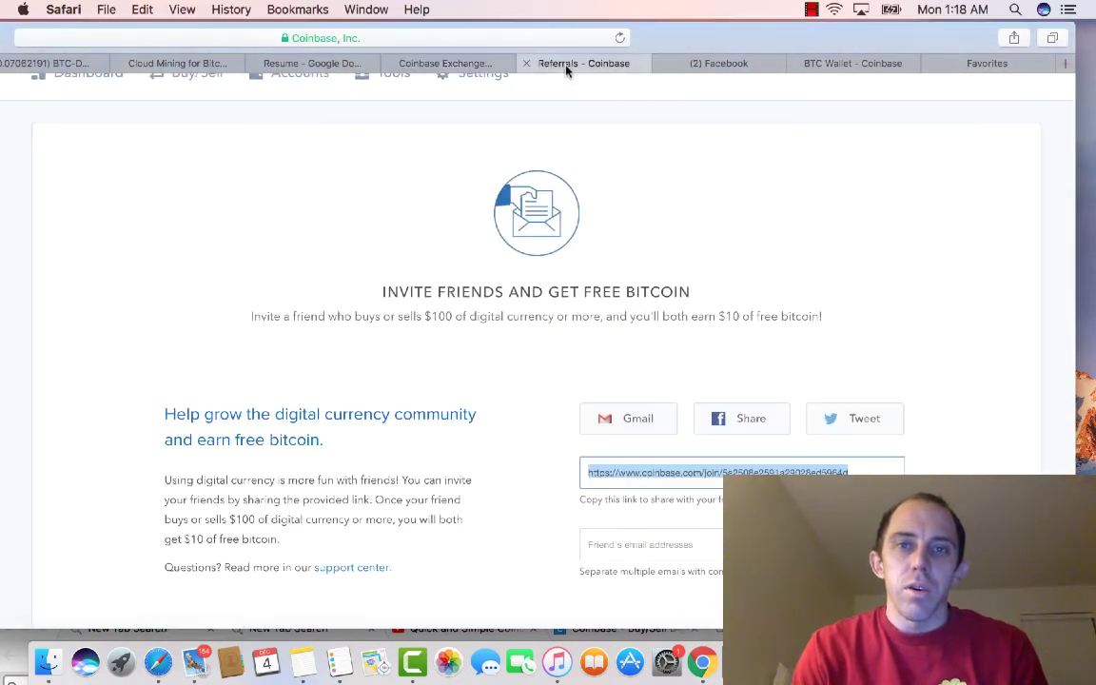
# Step: Take Safari out of full screen, move it left, and open the Tools wallet addresses page
pyautogui.click(5, 38)
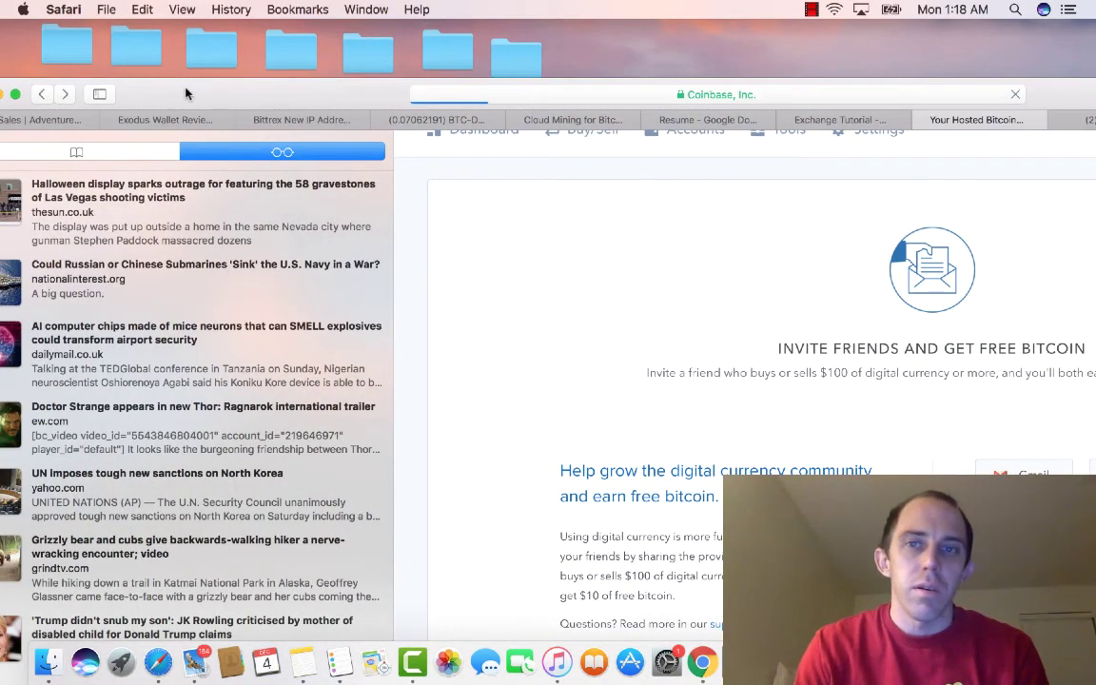
pyautogui.moveTo(40, 93); pyautogui.dragTo(2, 47)
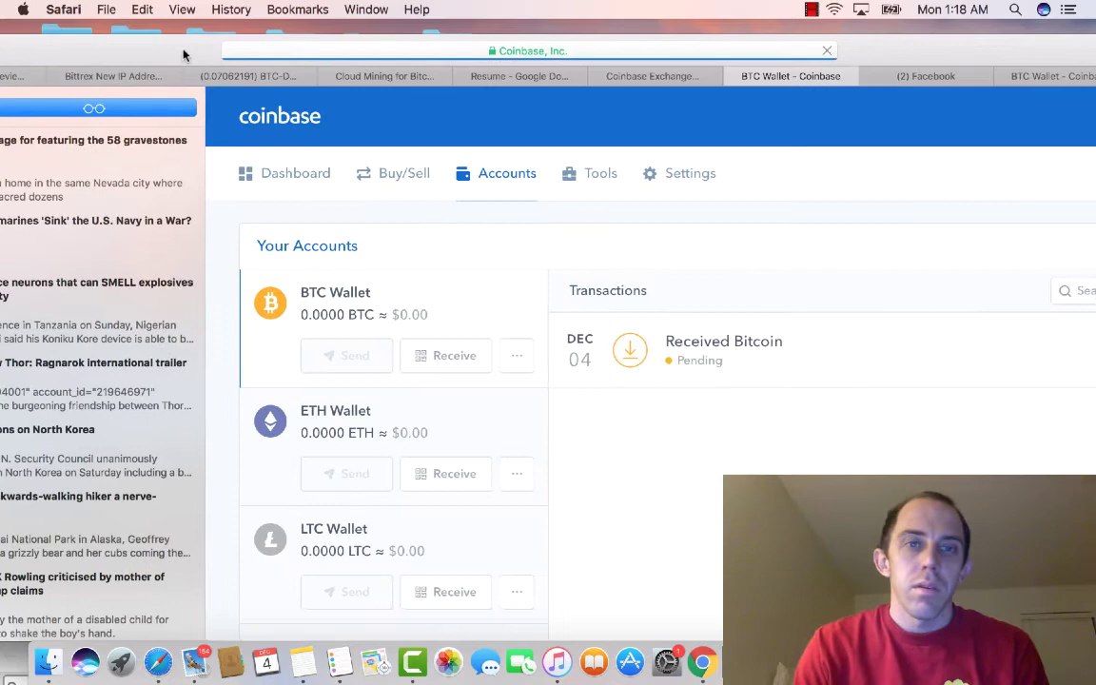
pyautogui.moveTo(184, 49); pyautogui.dragTo(45, 52)
pyautogui.click(453, 172)
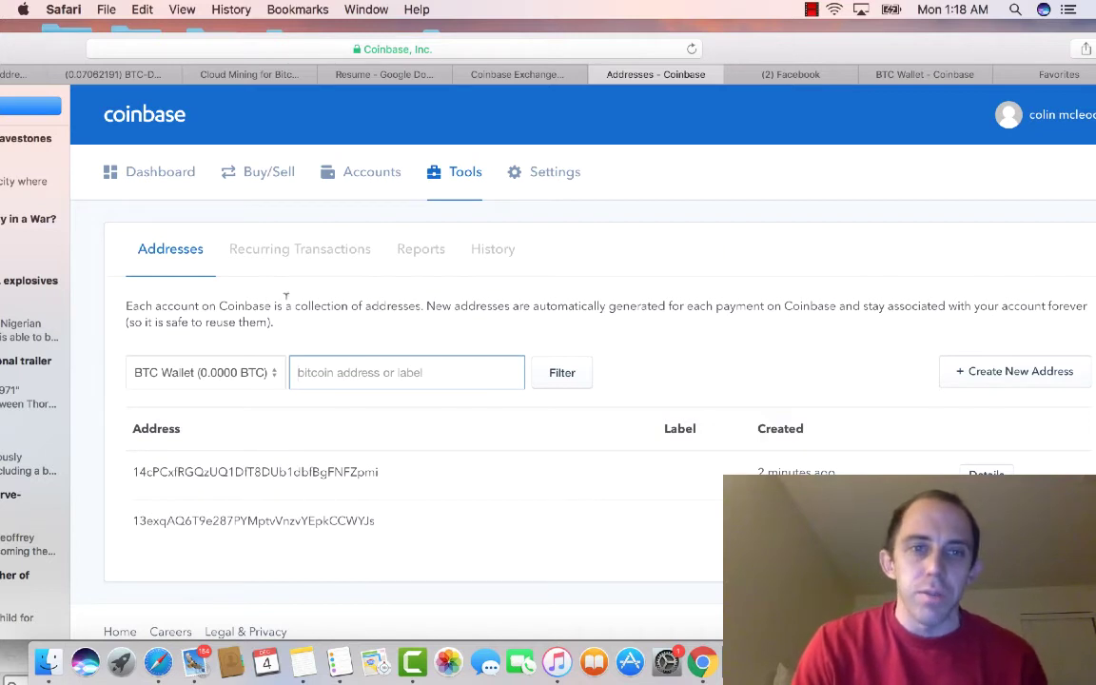
# Step: Visit the Recurring Transactions, Reports and History tool pages, then open Settings
pyautogui.click(276, 263)
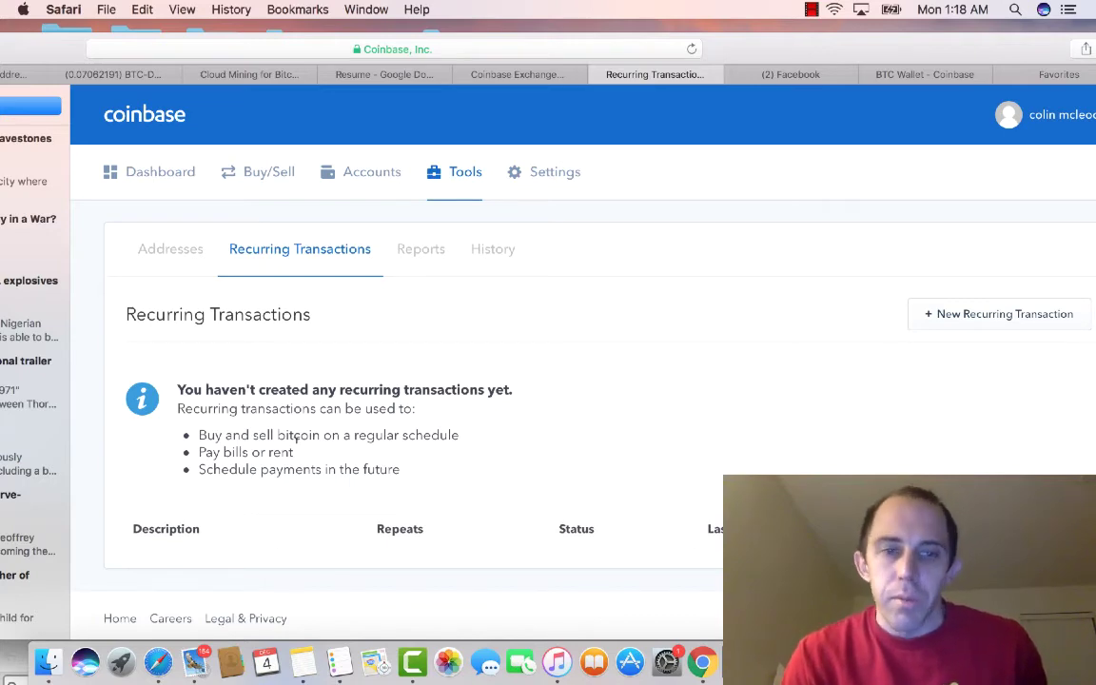
pyautogui.click(428, 232)
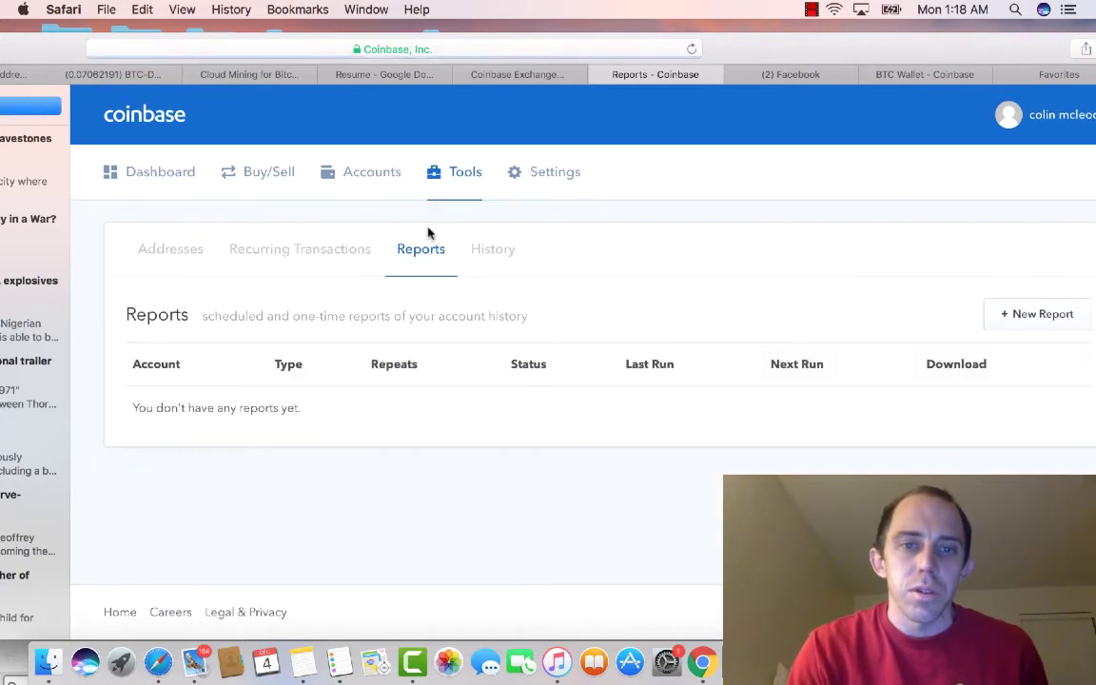
pyautogui.click(490, 249)
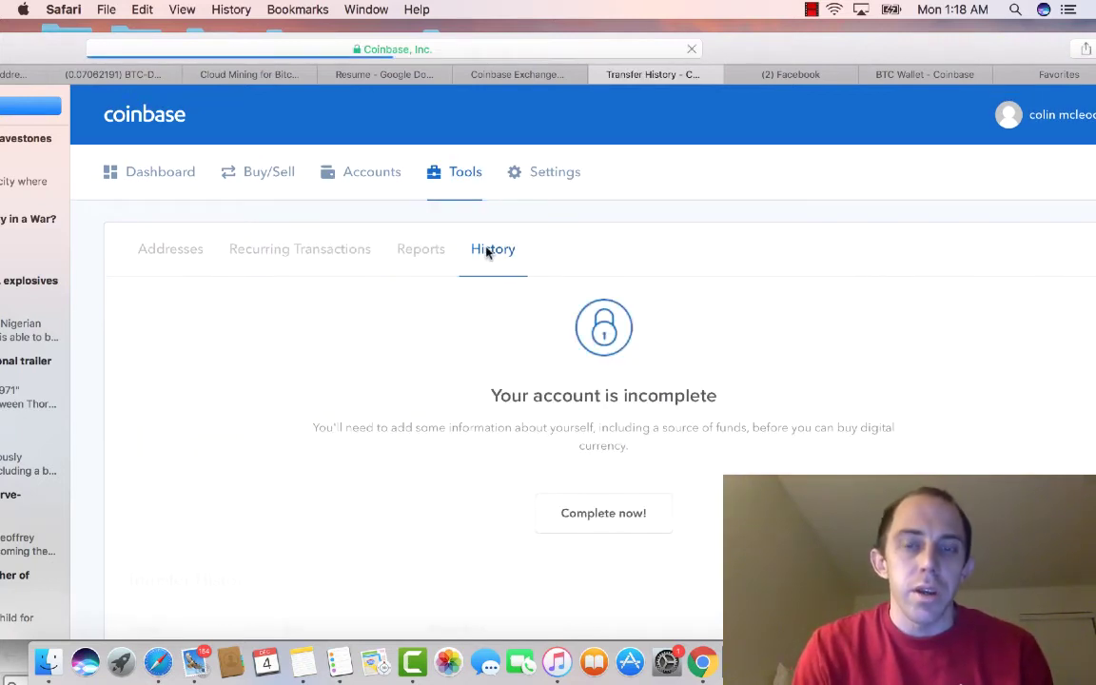
pyautogui.click(556, 181)
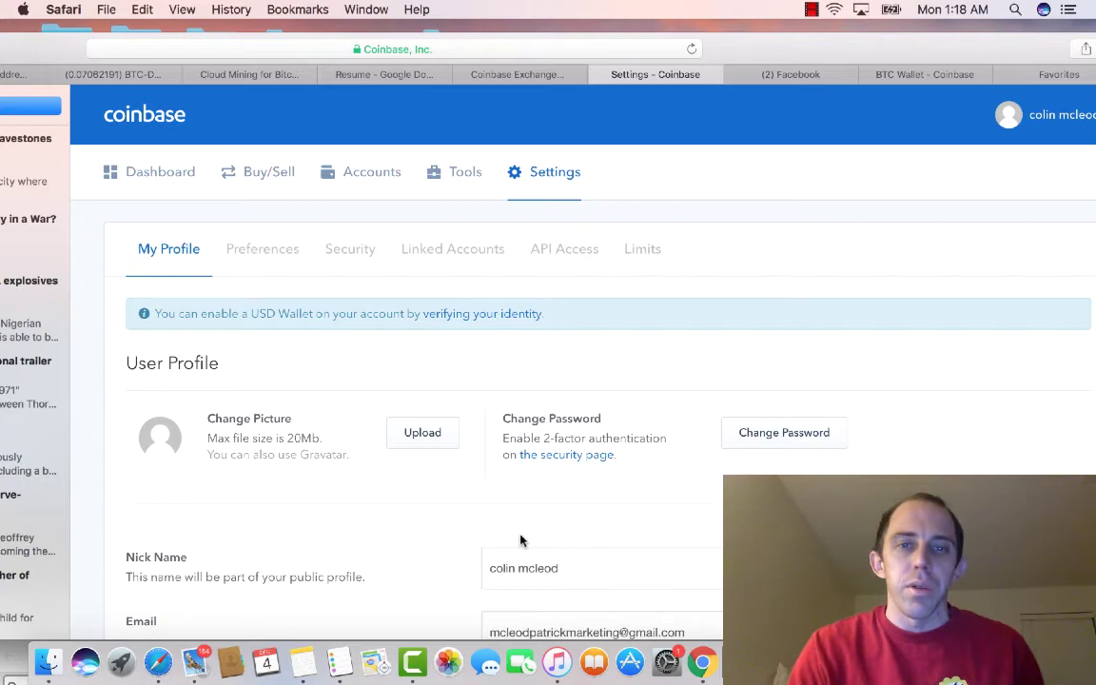
# Step: Review the Preferences and Security settings pages
pyautogui.click(269, 251)
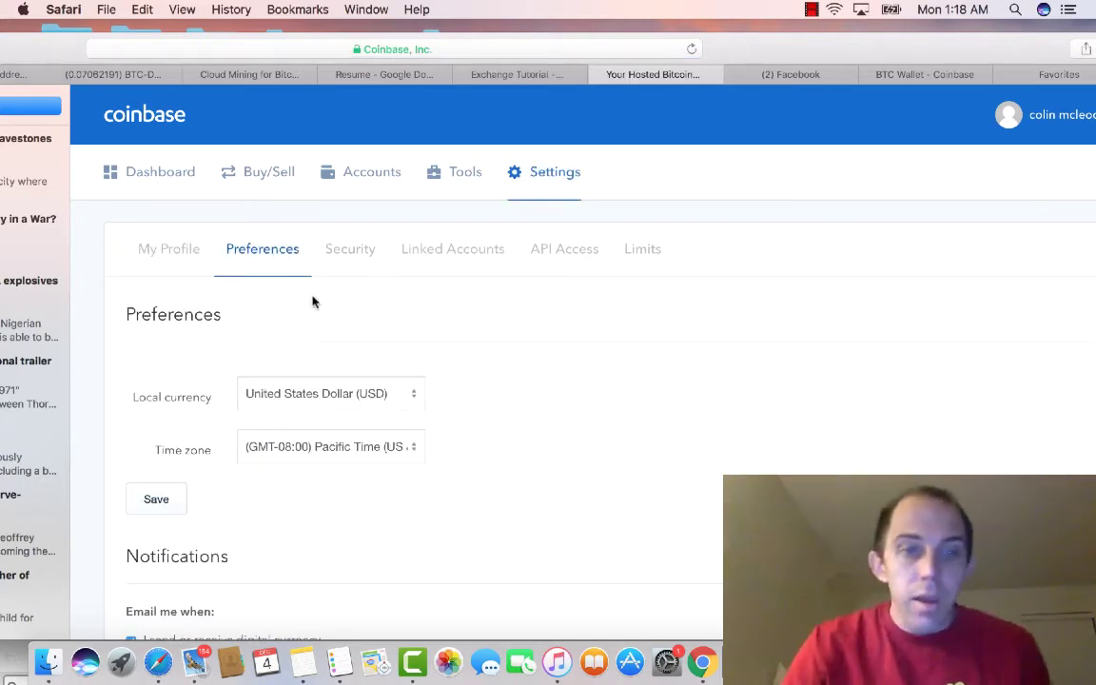
pyautogui.scroll(-2, 361, 391)
pyautogui.scroll(2, 367, 391)
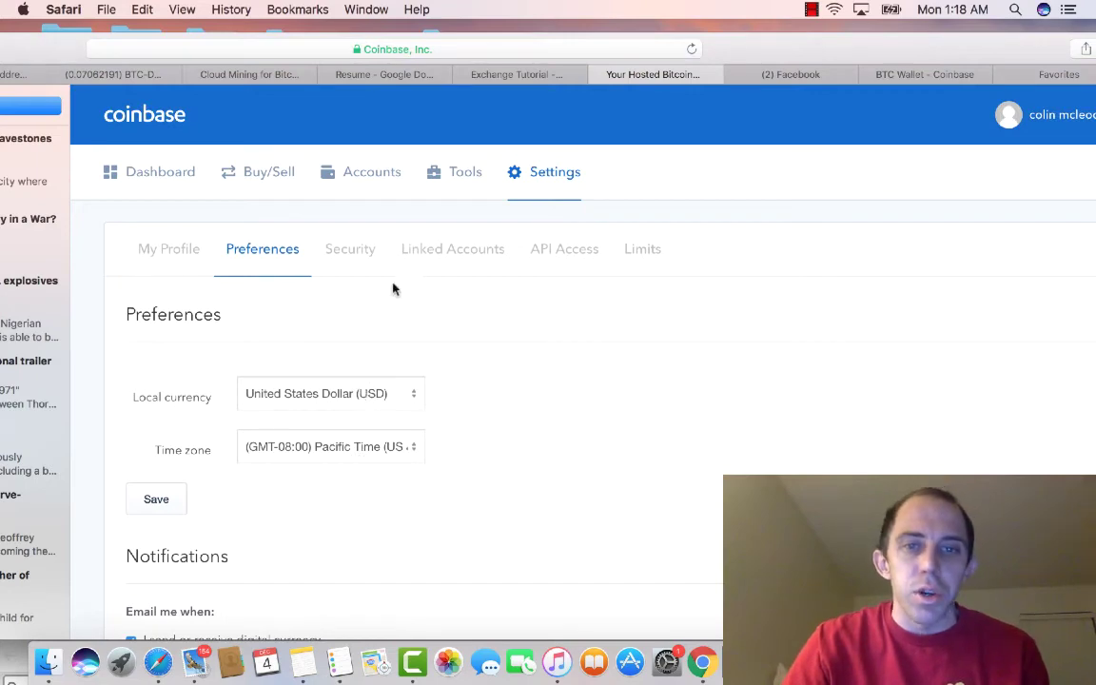
pyautogui.click(350, 249)
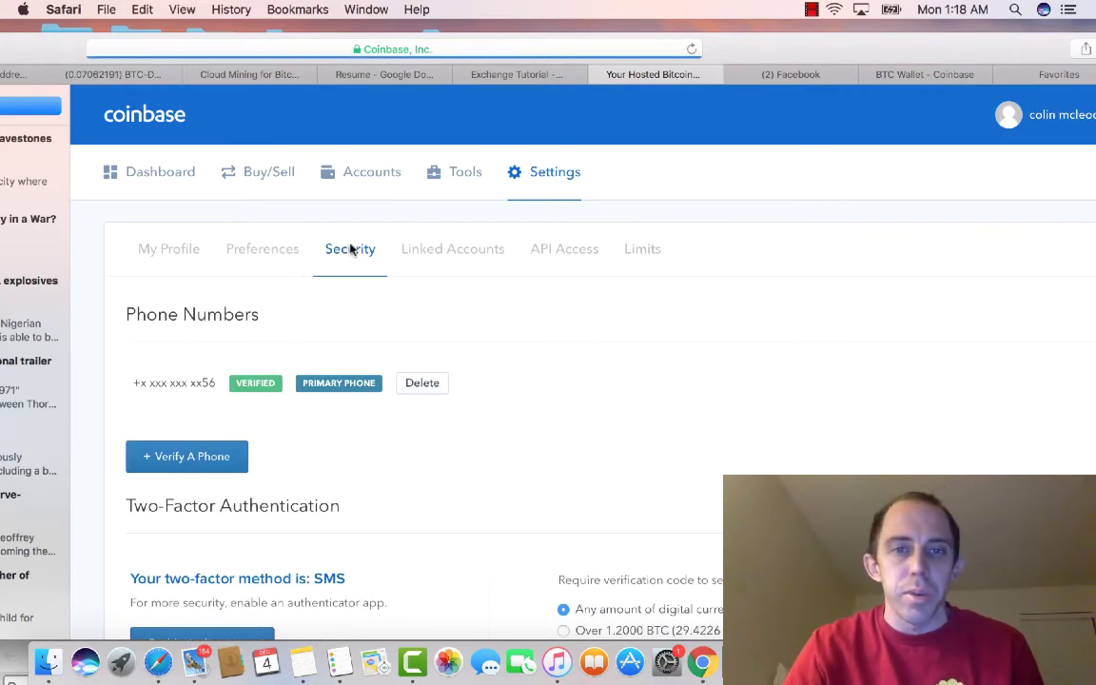
pyautogui.scroll(-3, 428, 411)
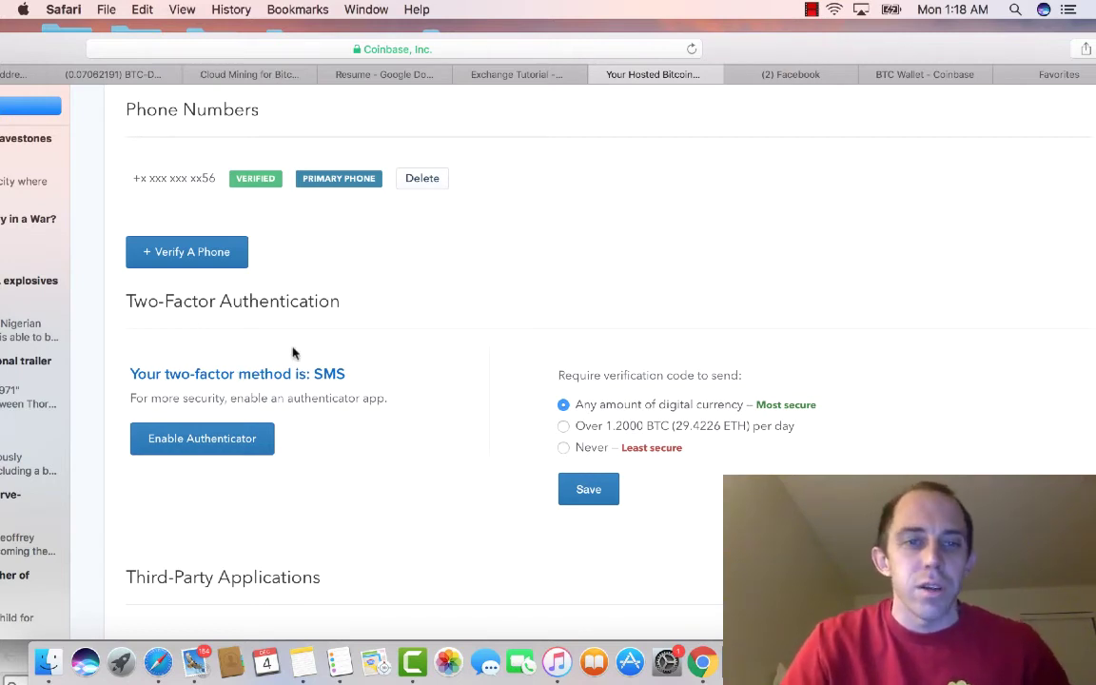
pyautogui.scroll(2, 282, 384)
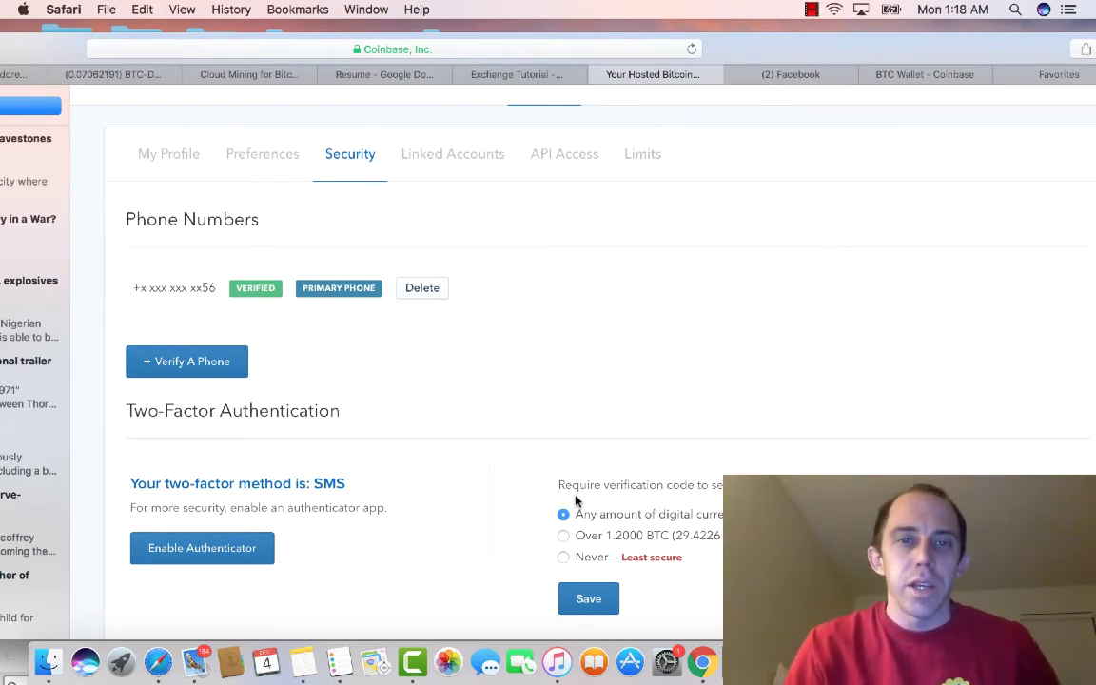
pyautogui.scroll(2, 575, 501)
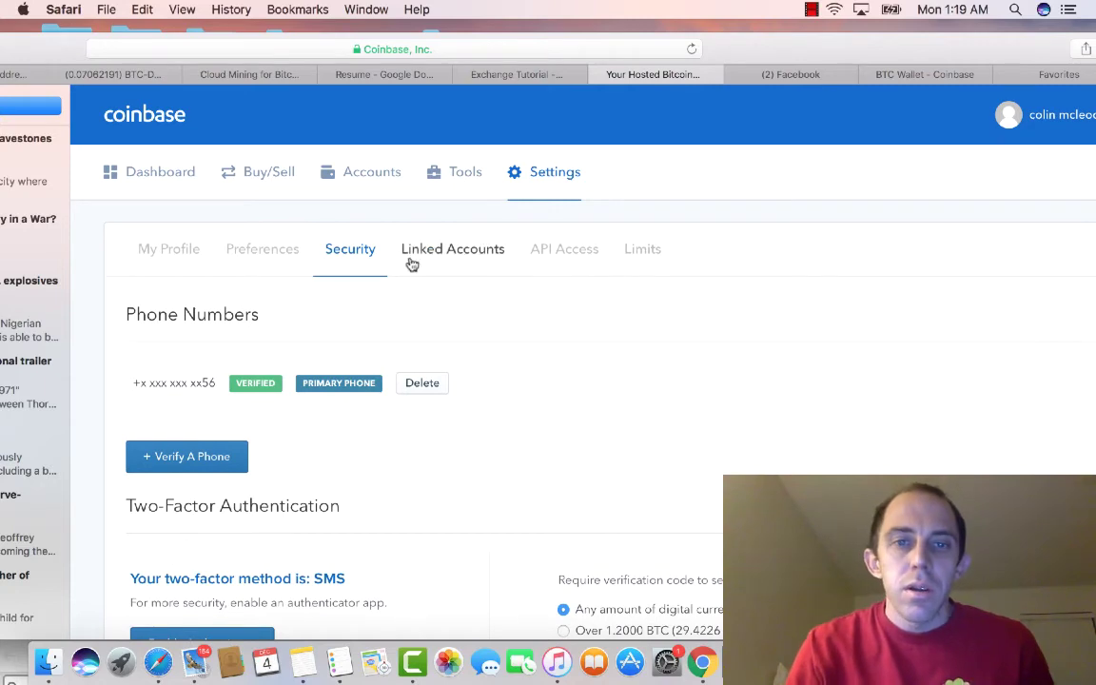
# Step: Review Linked Accounts, API Access and Limits settings, then return to the Dashboard
pyautogui.click(428, 258)
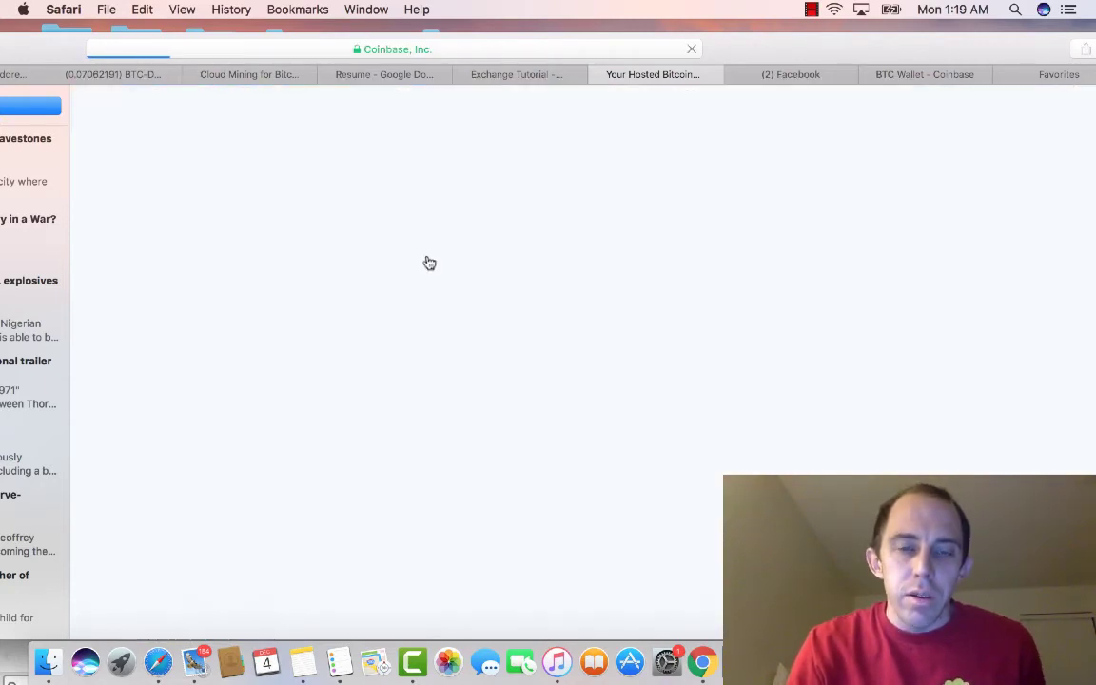
pyautogui.scroll(-2, 528, 340)
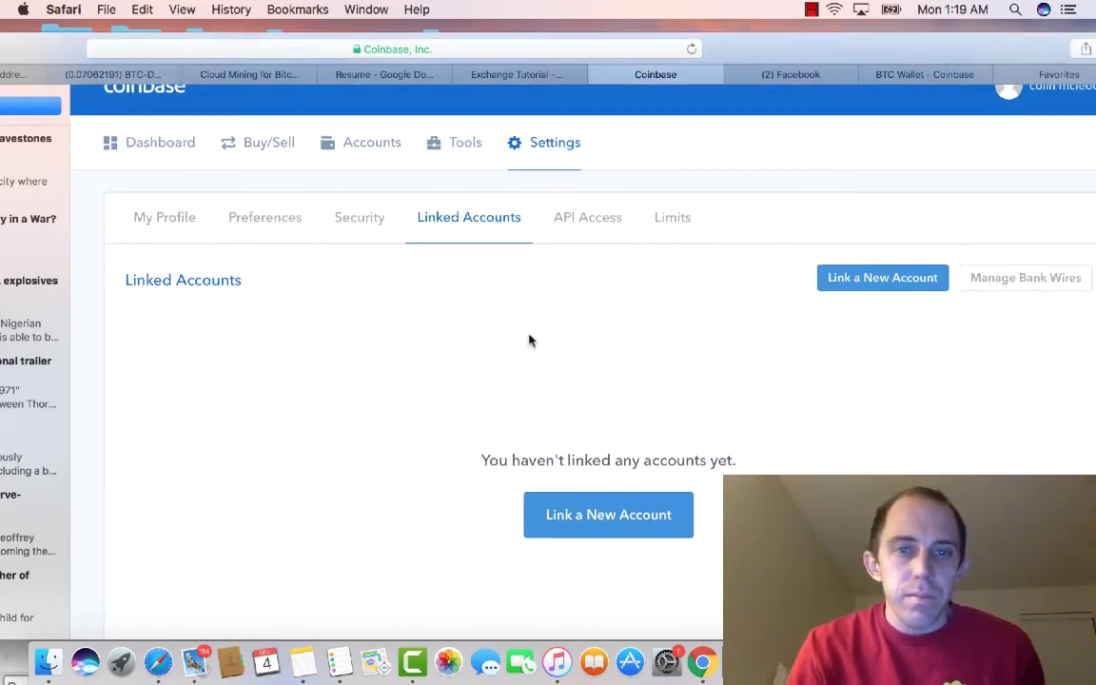
pyautogui.click(601, 190)
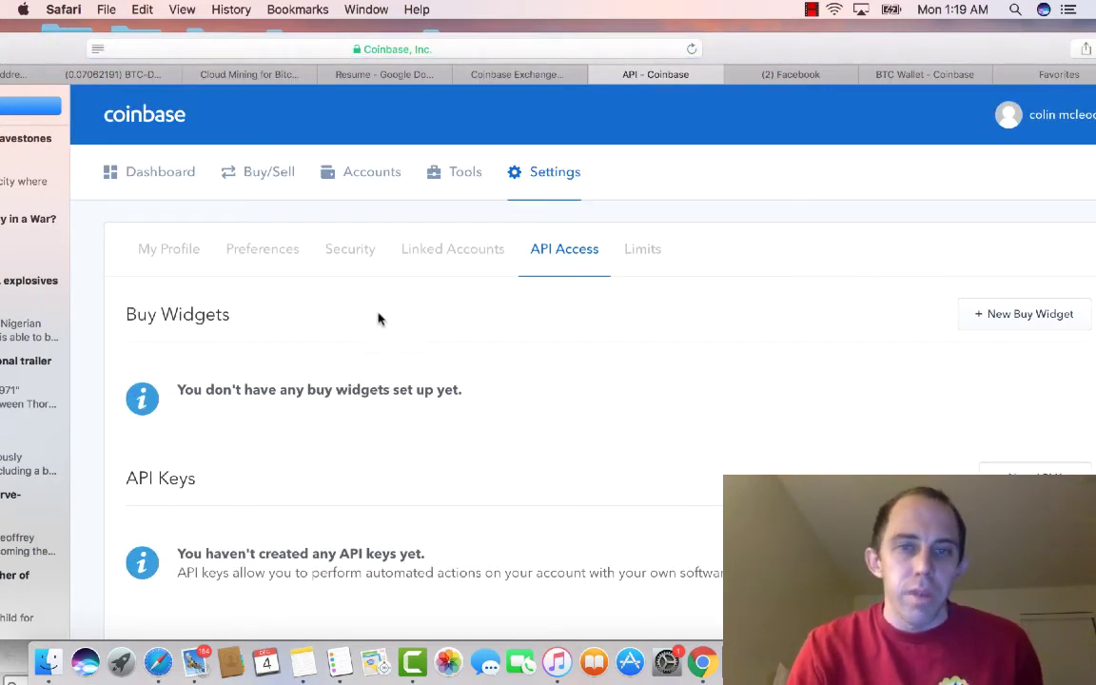
pyautogui.click(642, 265)
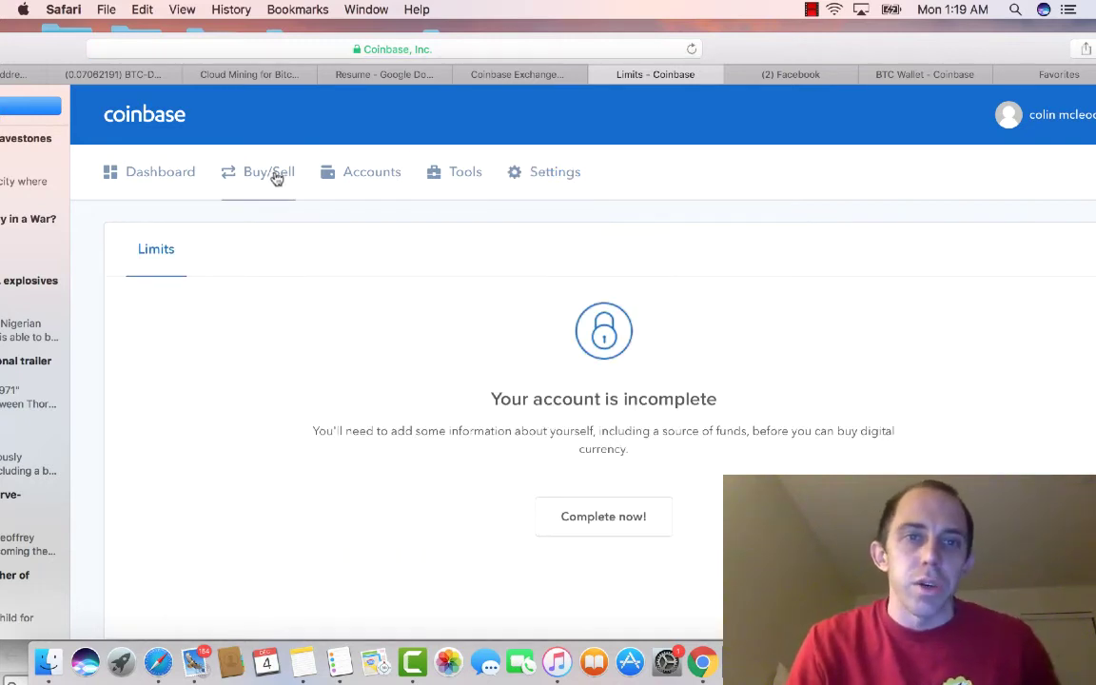
pyautogui.click(150, 174)
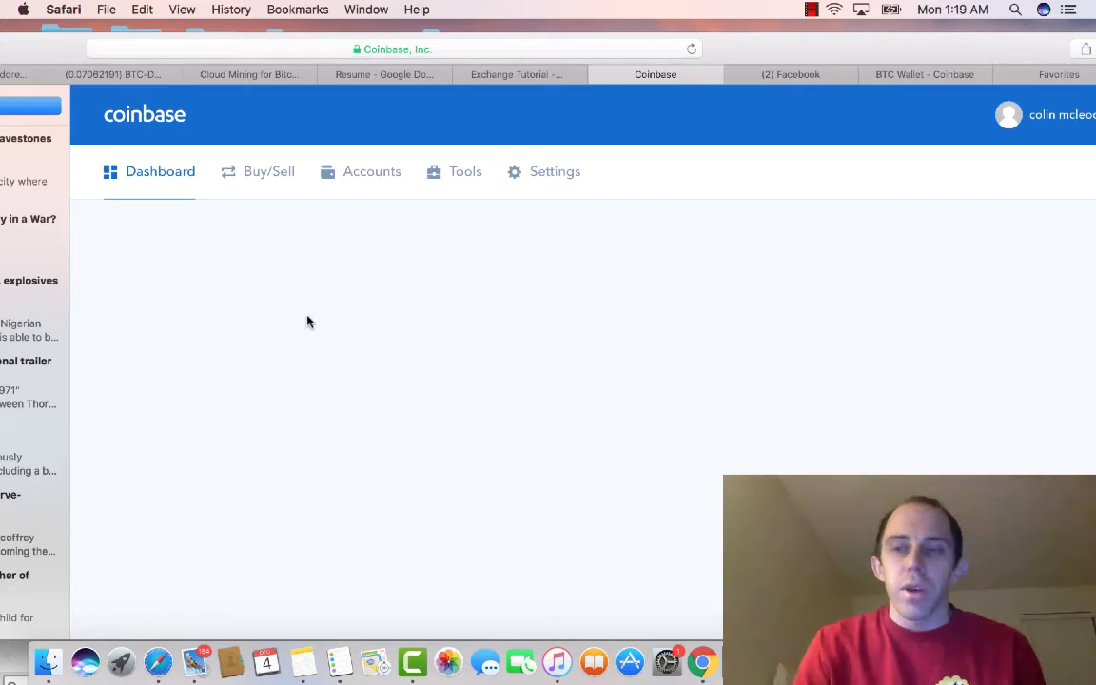
# Step: Review the Dashboard portfolio with the browser window resized, highlighting the Bitcoin entry
pyautogui.scroll(-3, 307, 314)
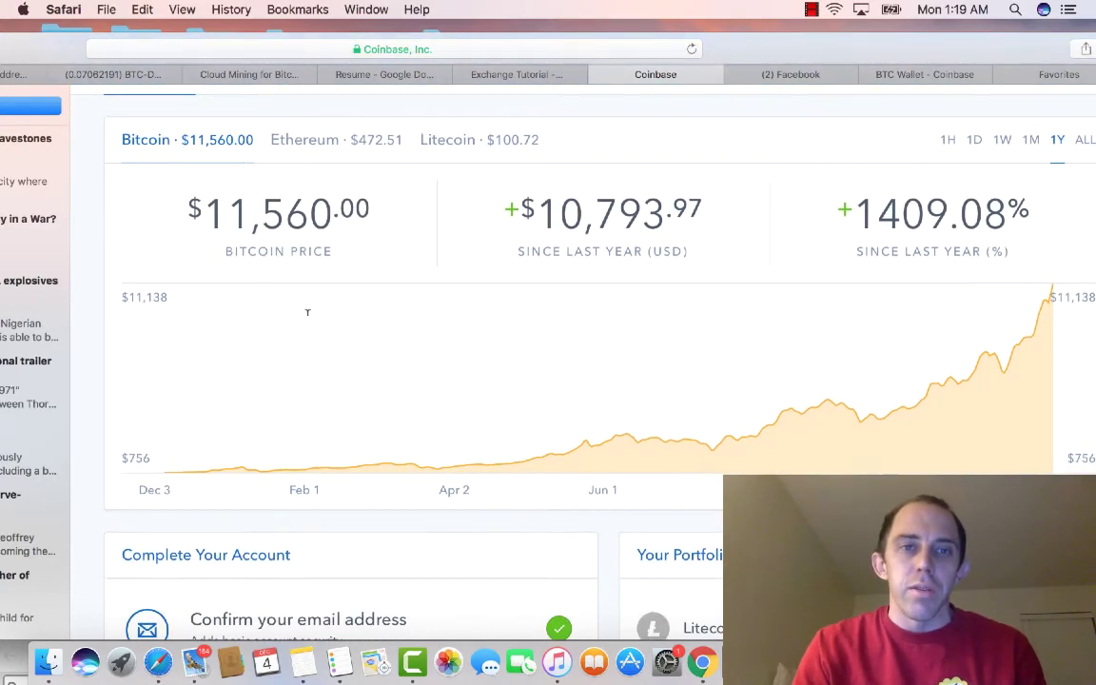
pyautogui.scroll(-5, 308, 316)
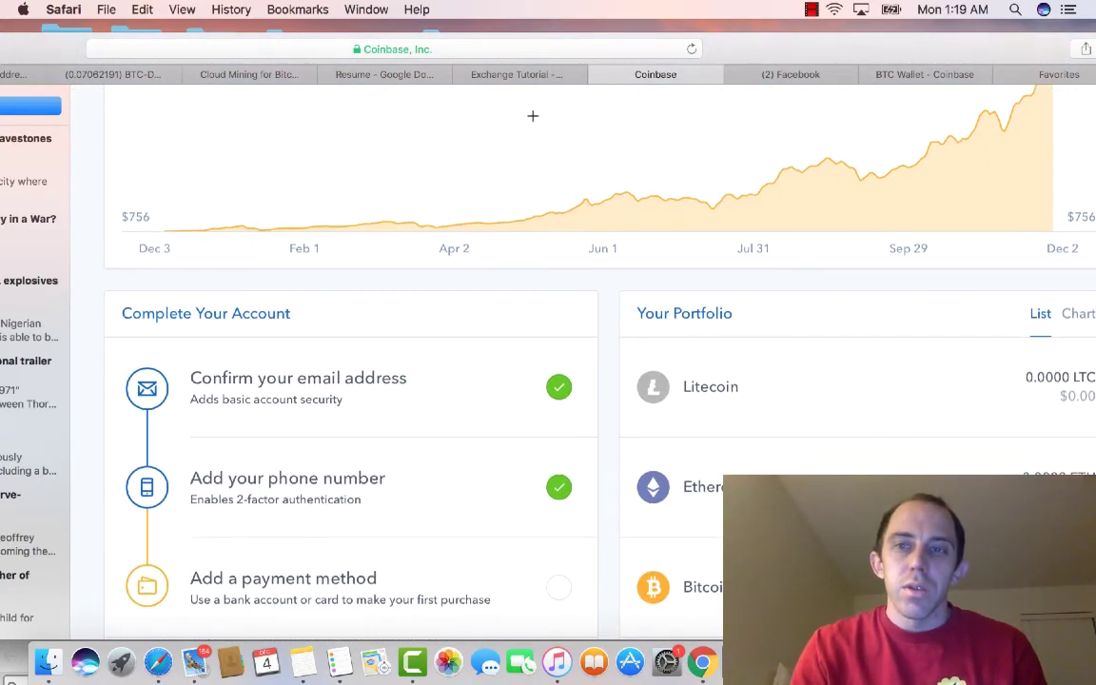
pyautogui.doubleClick(693, 28)
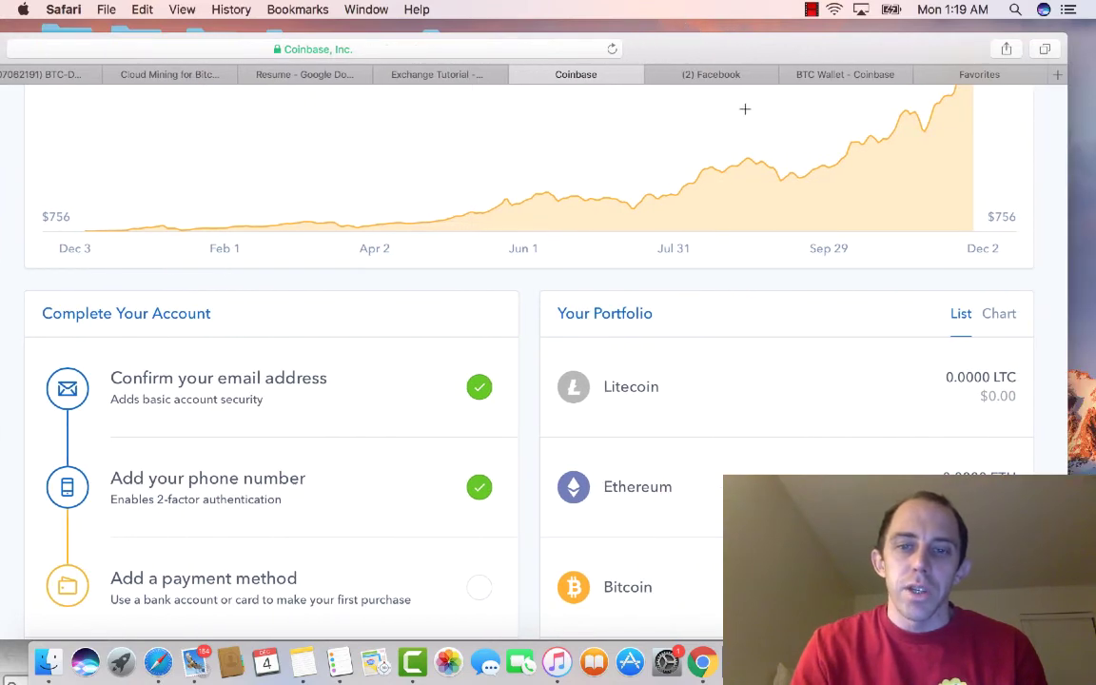
pyautogui.scroll(-1, 854, 406)
pyautogui.tripleClick(951, 538)
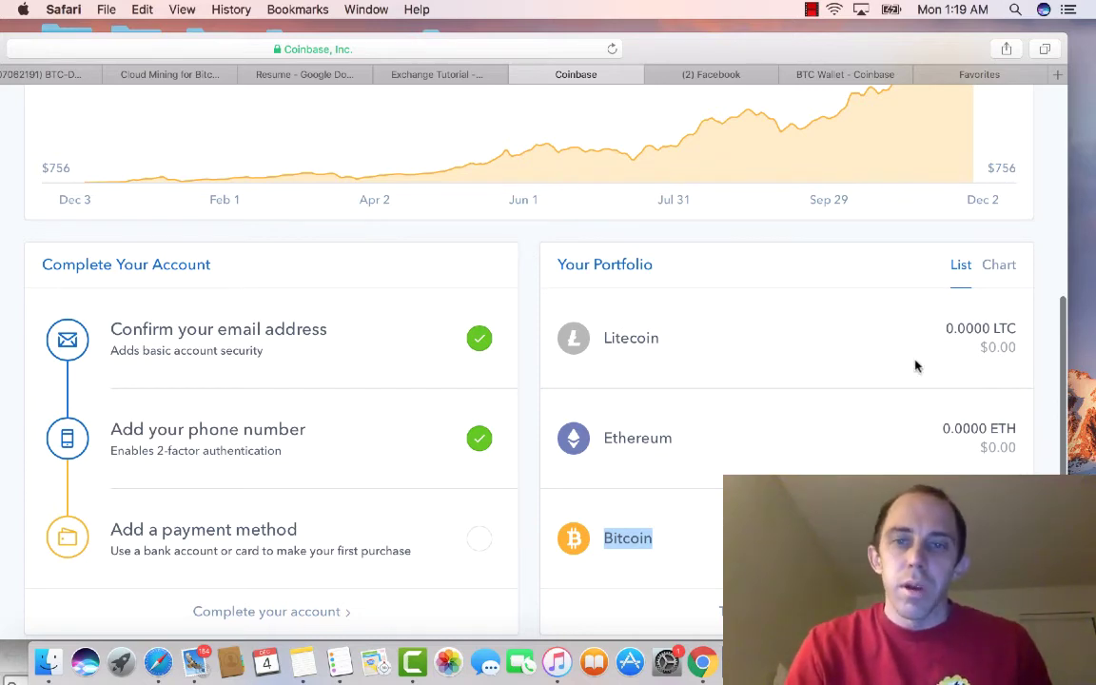
pyautogui.scroll(-2, 856, 323)
pyautogui.scroll(10, 839, 305)
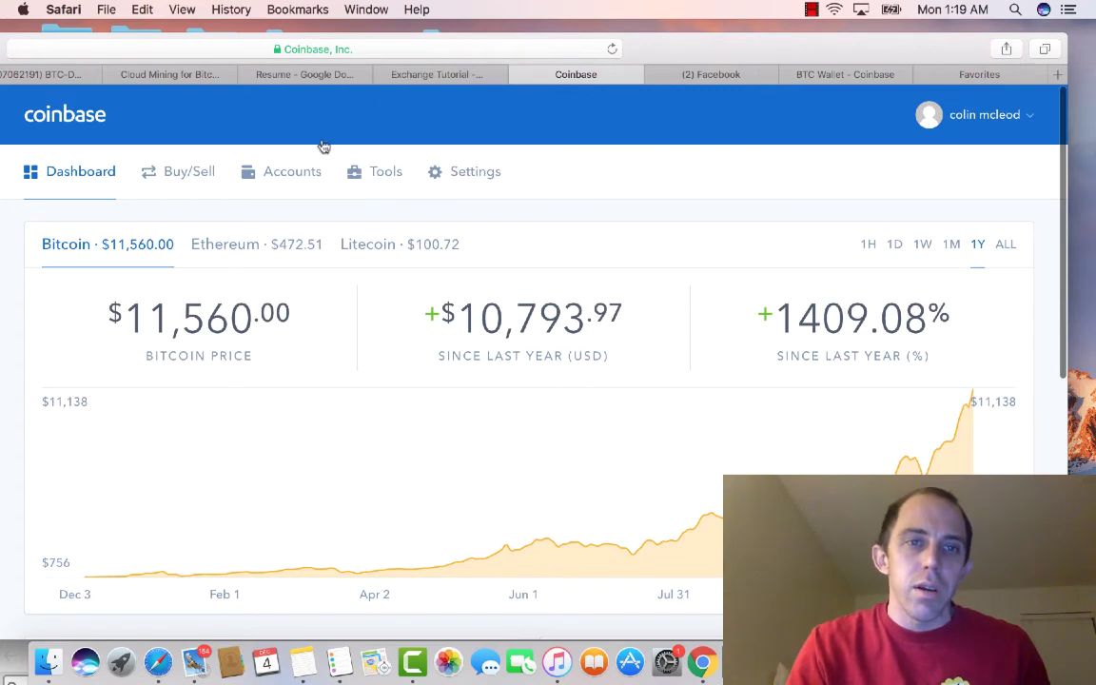
# Step: Switch to Accounts and glance at the ETH wallet's extra options and the profile menu
pyautogui.click(290, 181)
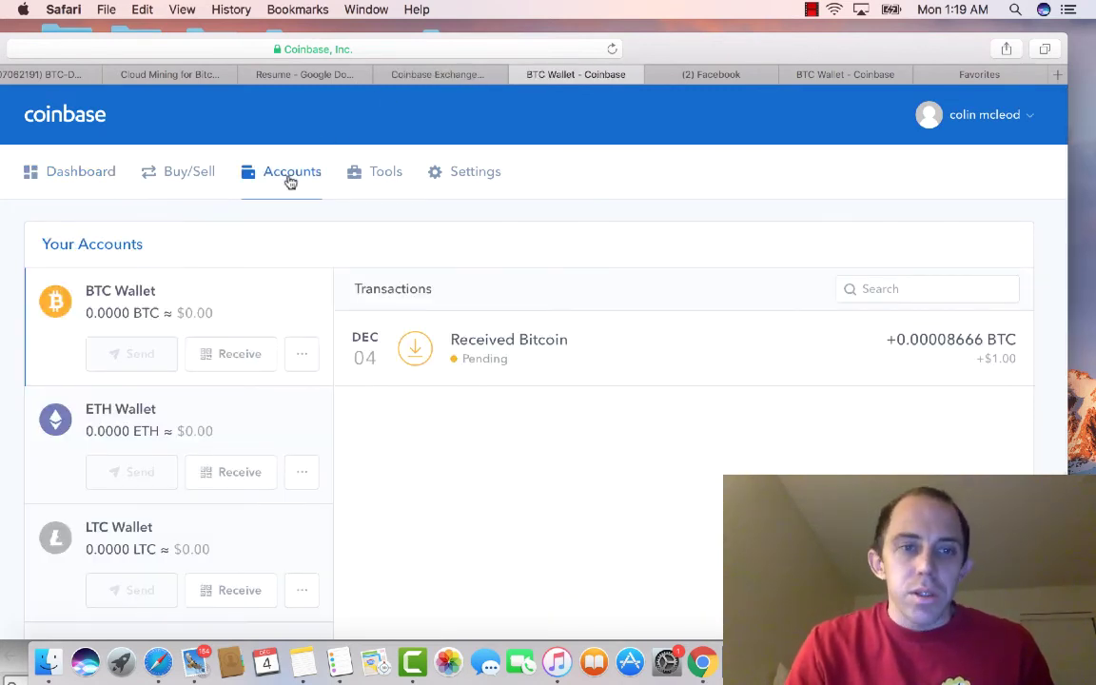
pyautogui.scroll(-1, 229, 400)
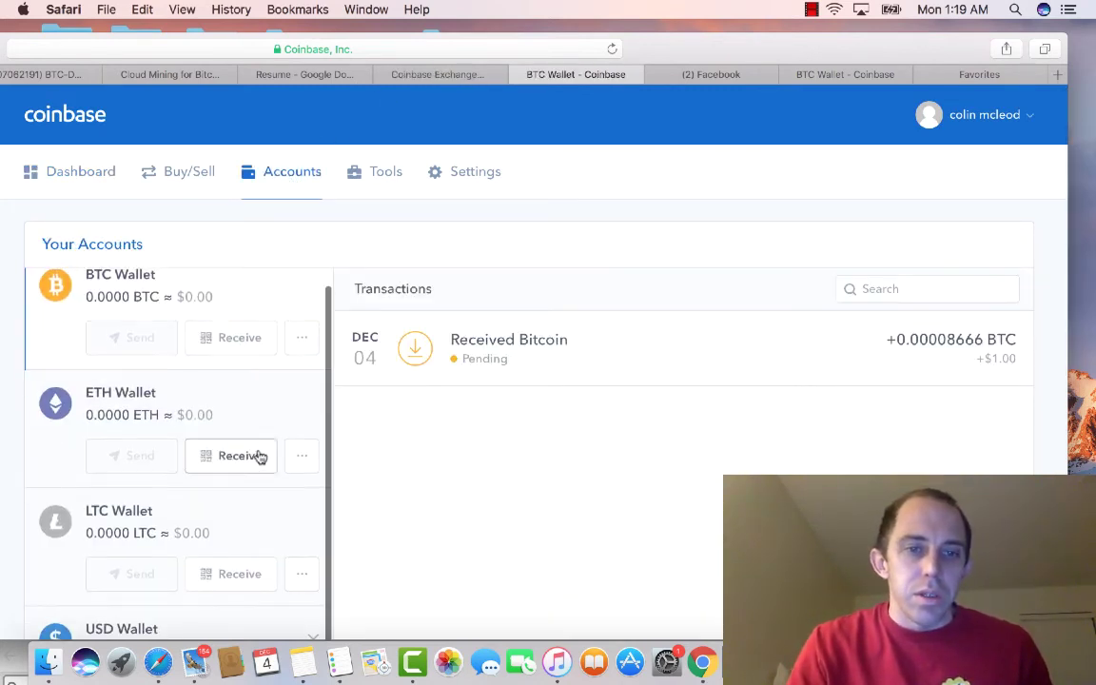
pyautogui.click(296, 458)
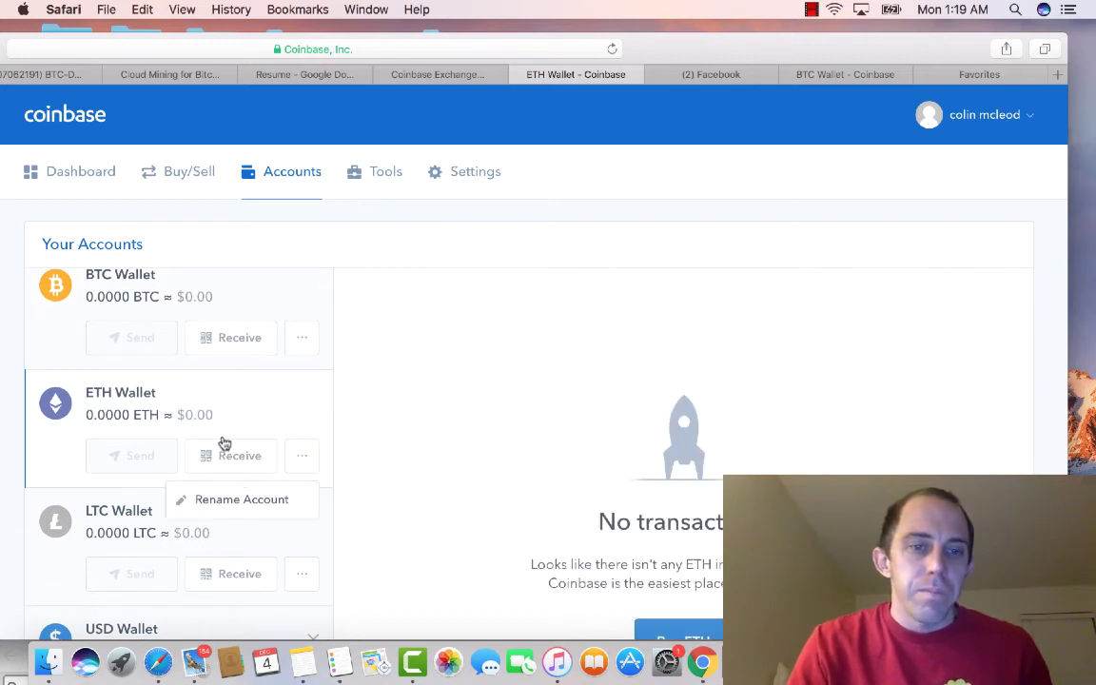
pyautogui.click(252, 411)
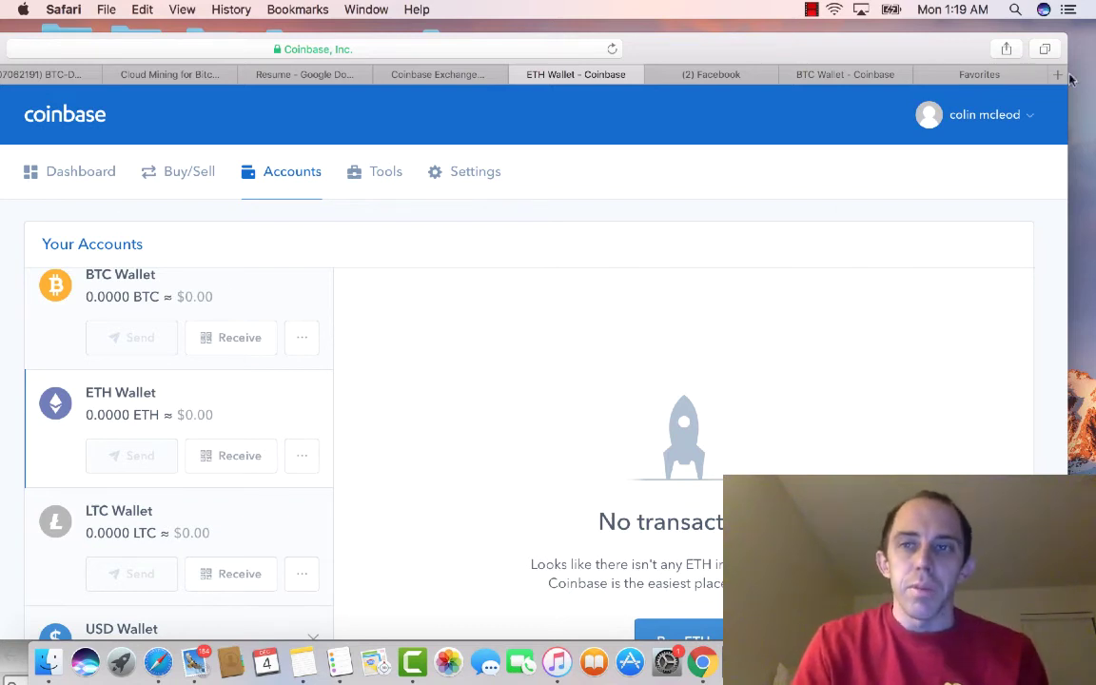
pyautogui.click(1026, 128)
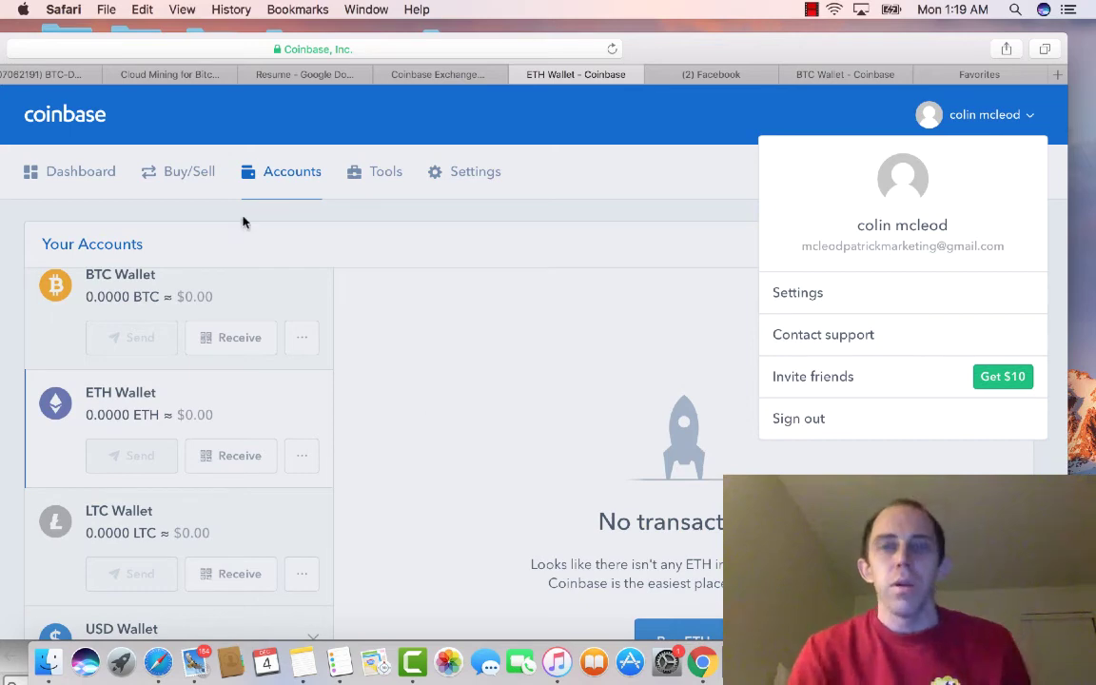
pyautogui.click(590, 124)
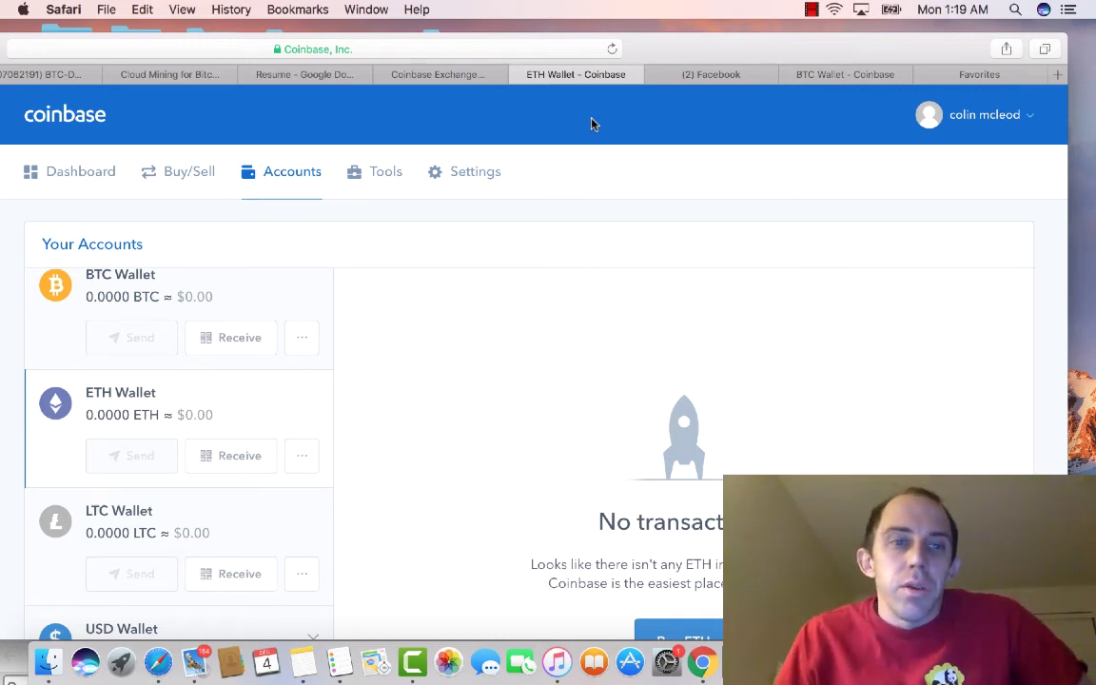
pyautogui.scroll(2, 591, 123)
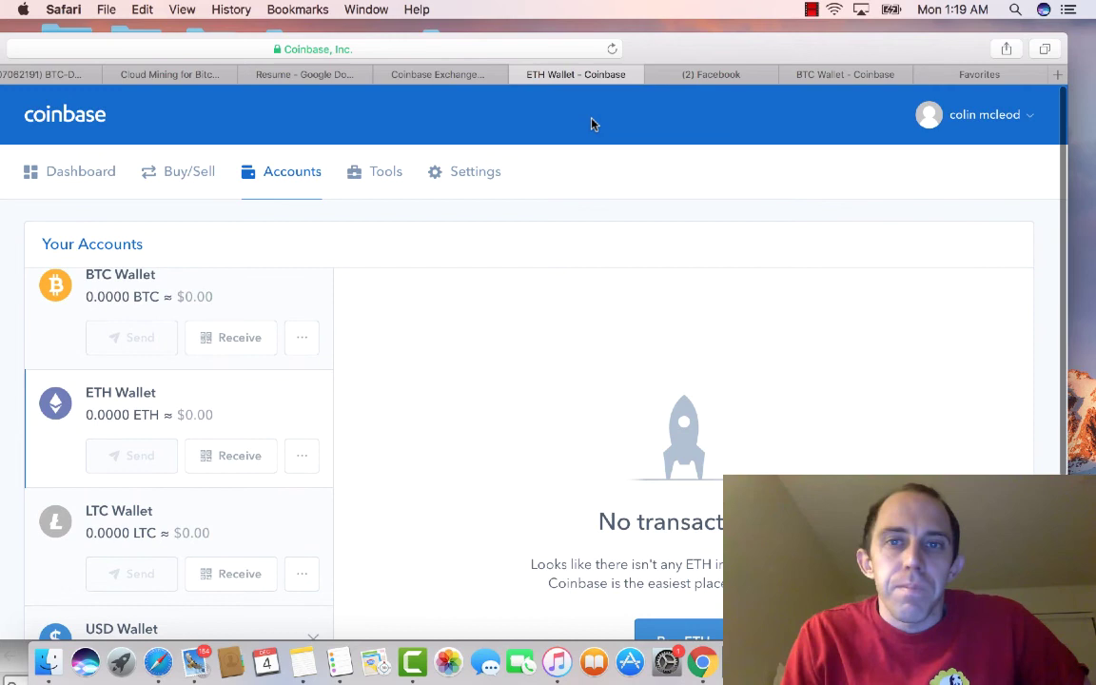